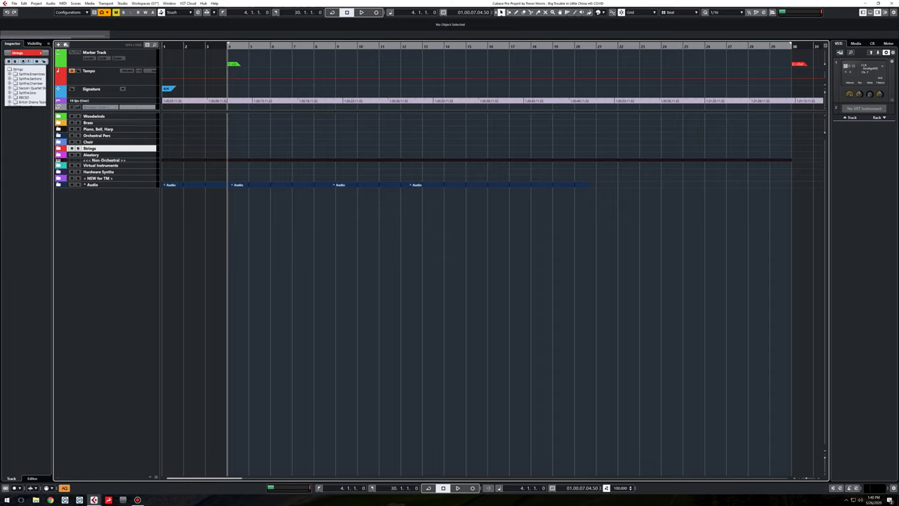
- Enlarge all the folder track rows vertically by two levels so the controls under each track name show
key("shift+h")
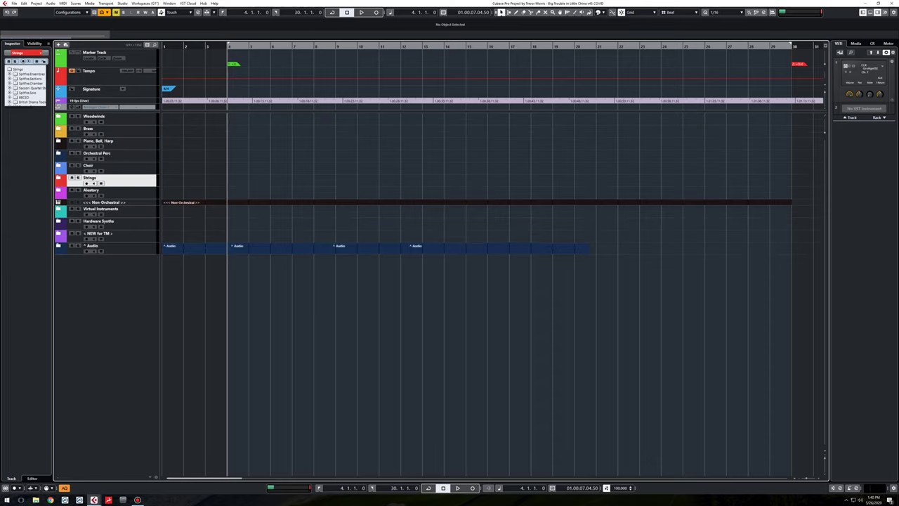
key("shift+h")
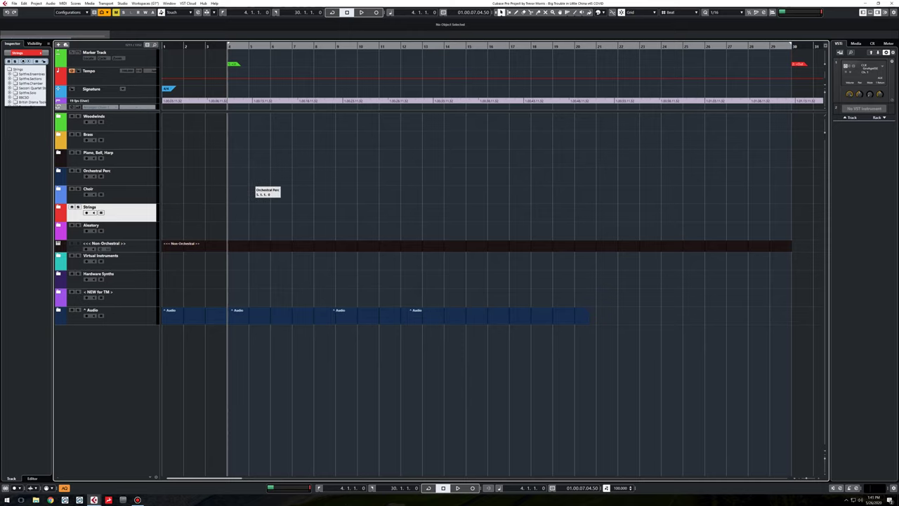
key("shift+g")
key("shift+g")
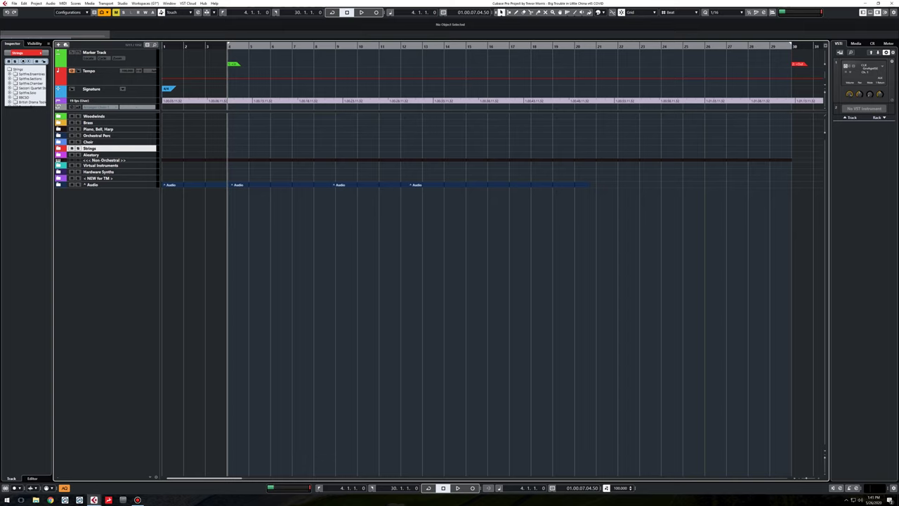
key("shift+h")
key("shift+h")
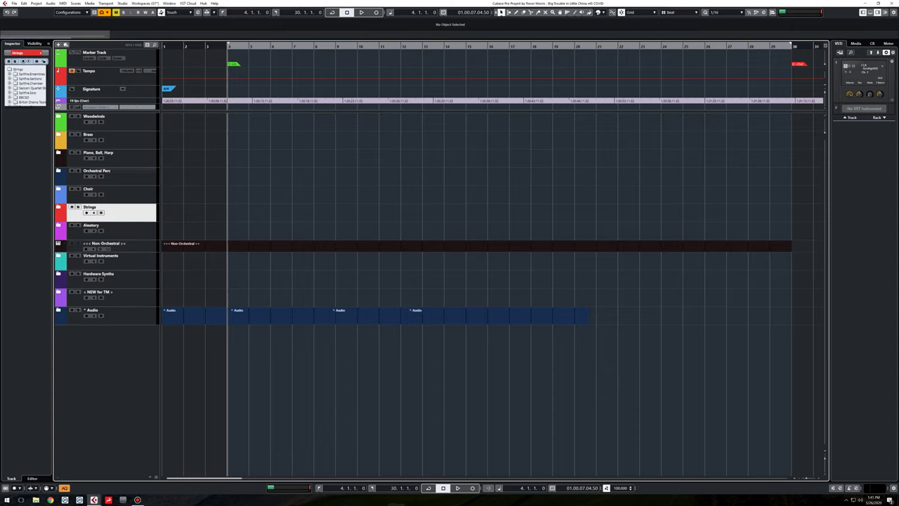
- Expand the Woodwinds folder and enlarge the rows of its tracks from Piccolo through SF WW EVO
left_click(58, 116)
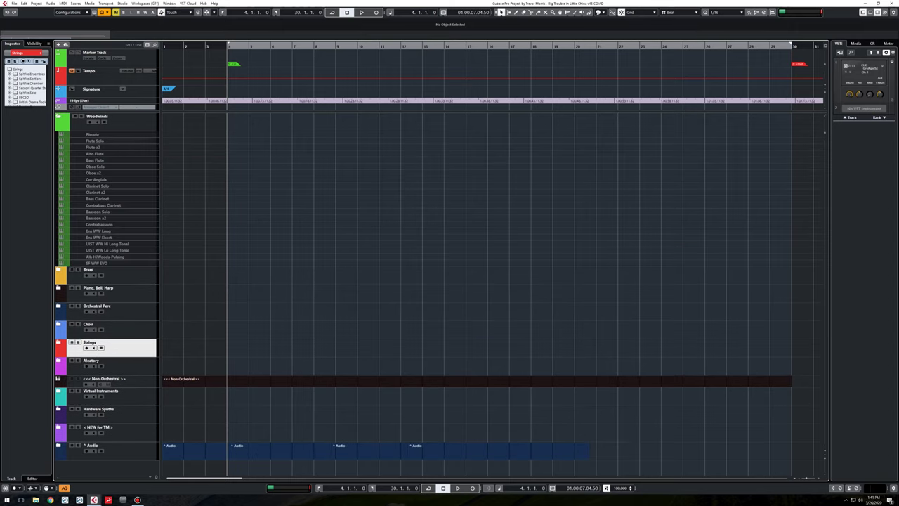
left_click(121, 134)
left_click(121, 263, "shift")
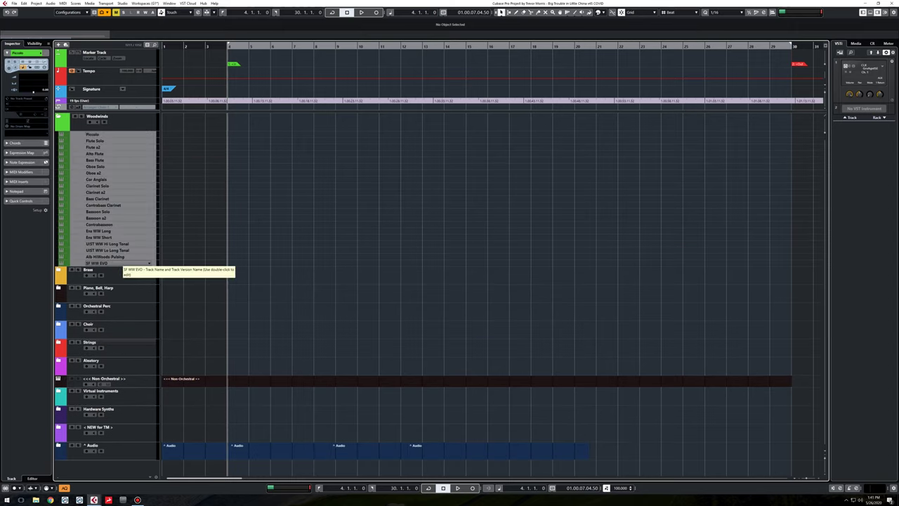
key("shift+h")
left_click(186, 218)
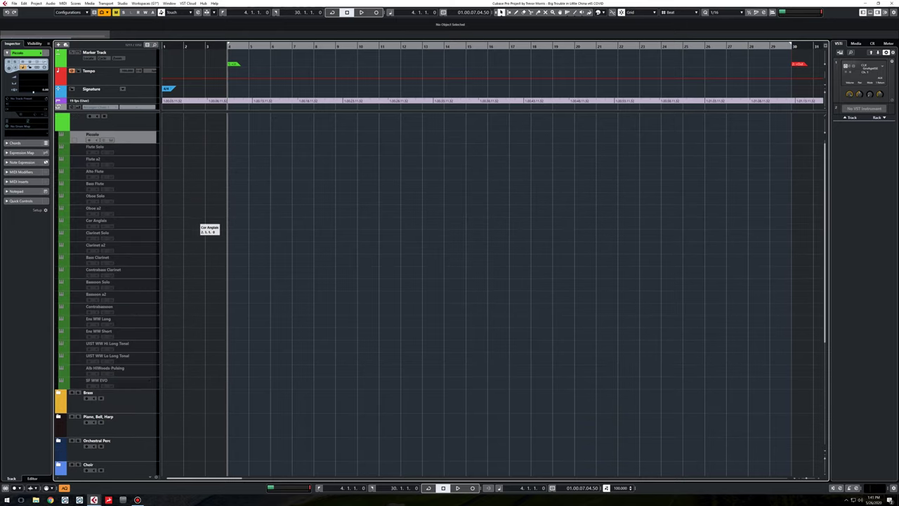
scroll(197, 219, "up", 1)
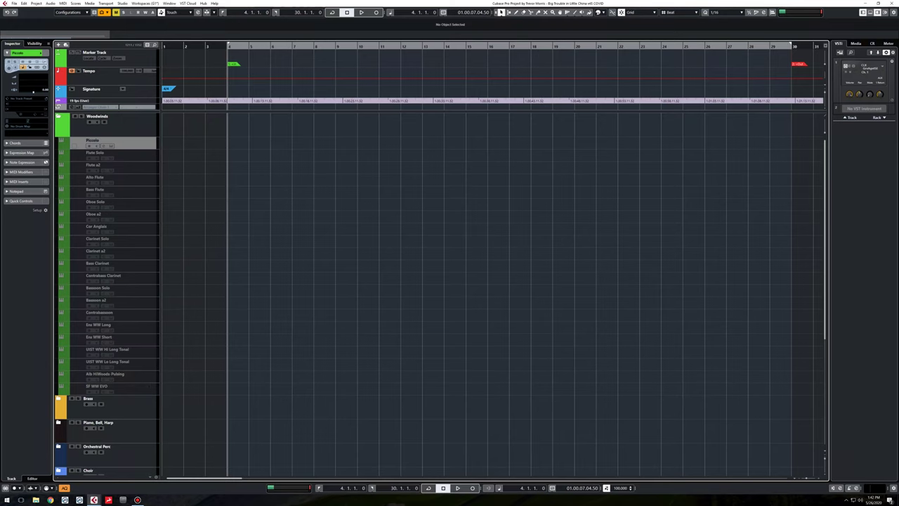
- Enable the Oboe Solo track to view its expression map articulations, and collapse the Woodwinds folder
left_click(119, 204)
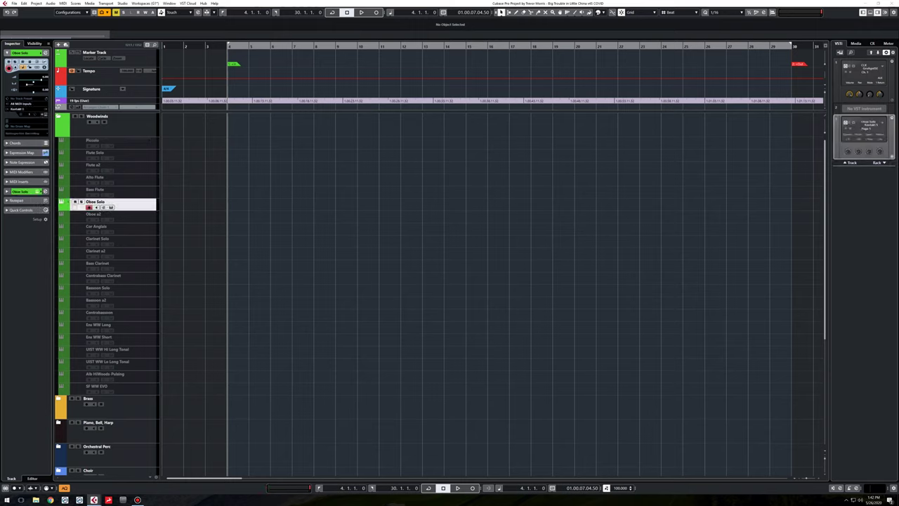
left_click(21, 152)
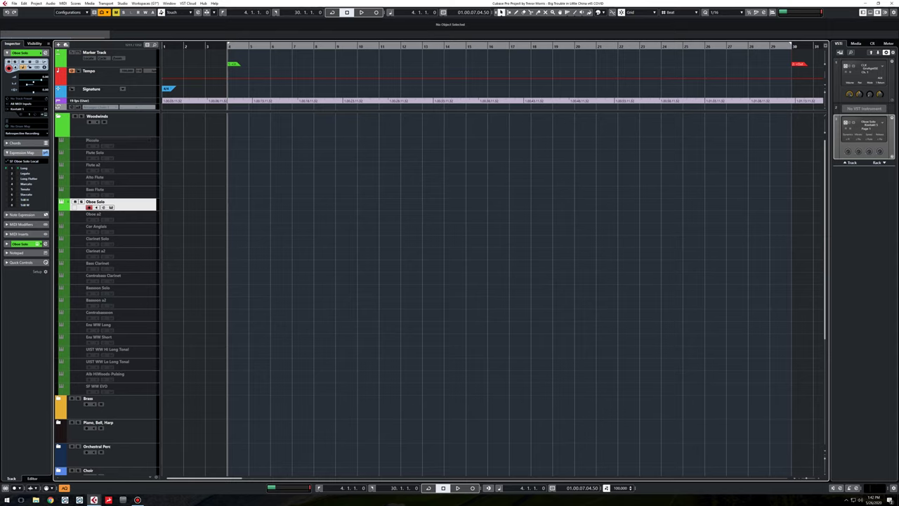
left_click(58, 116)
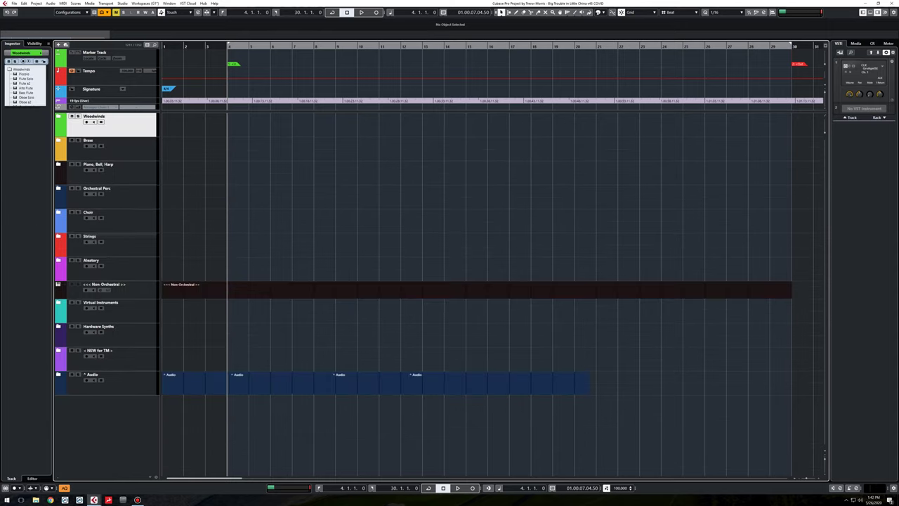
left_click(59, 116)
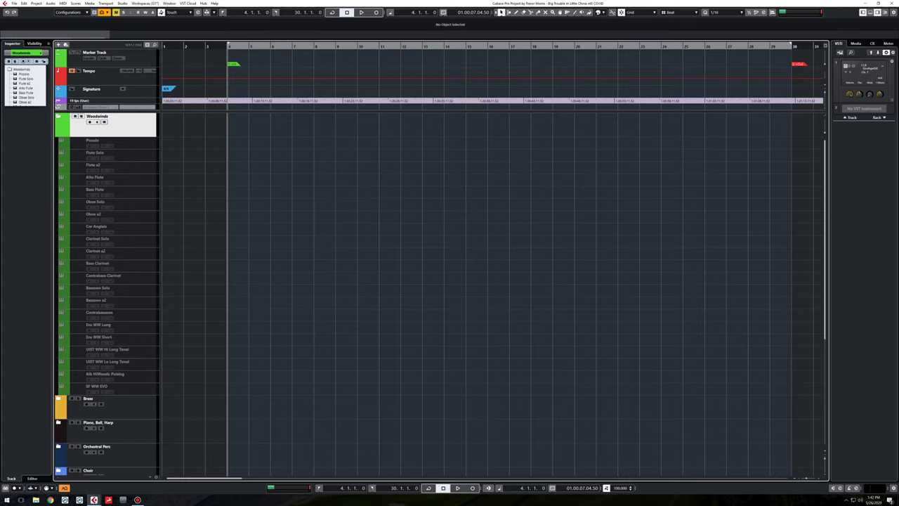
left_click(58, 117)
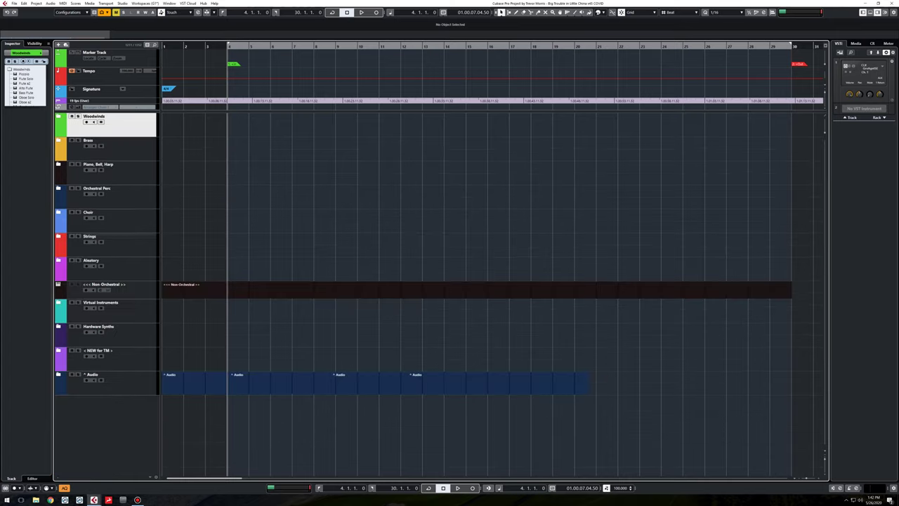
- Expand the Brass folder and enlarge the rows of its subfolders from Spitfire through TMC
left_click(58, 140)
left_click(93, 164)
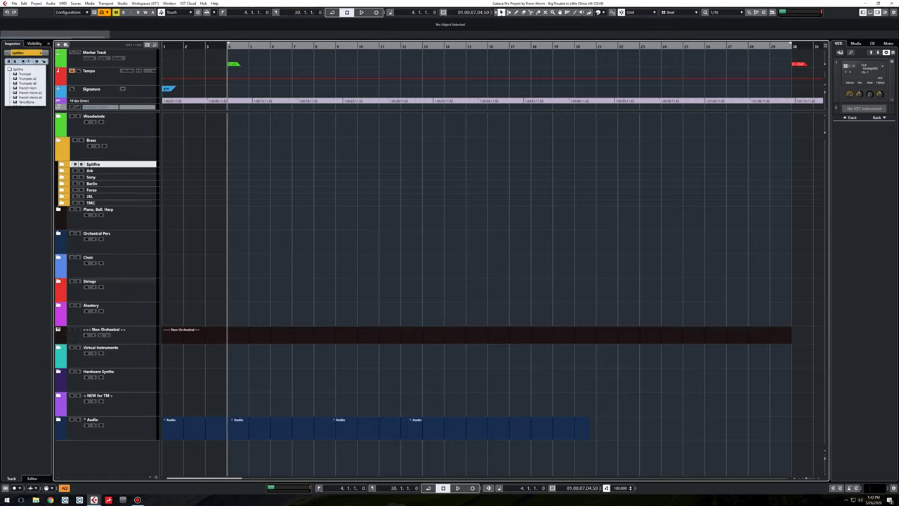
left_click(133, 202, "shift")
key("shift+h")
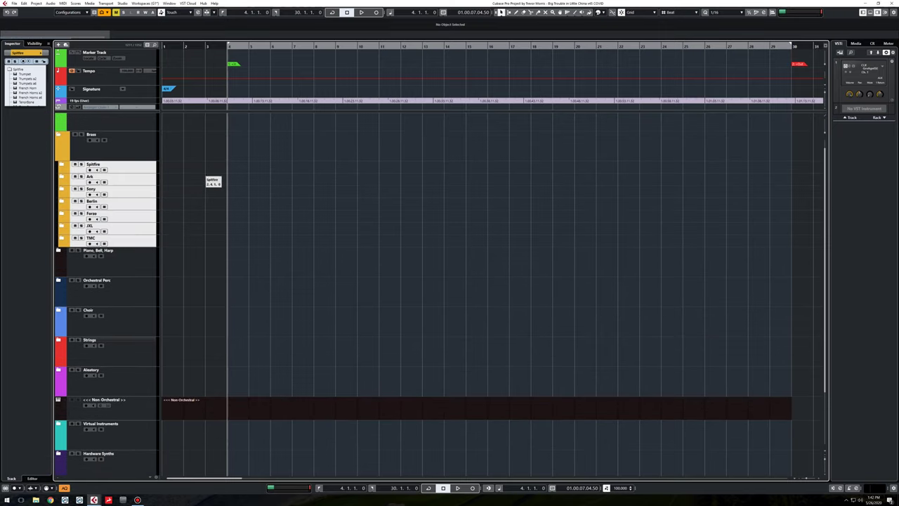
left_click(204, 170)
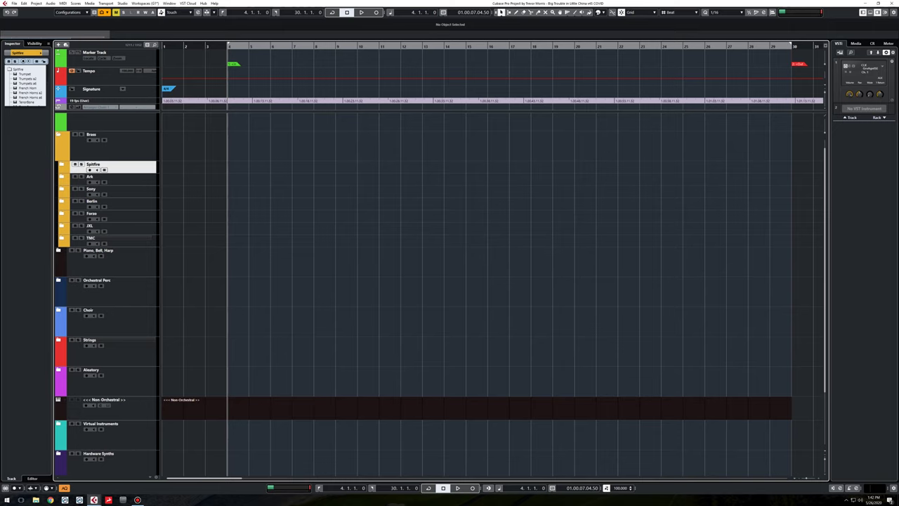
- Expand the Spitfire brass folder, enlarge its track rows from Trumpet through UIST Hi Brass, and collapse the folder again
left_click(61, 164)
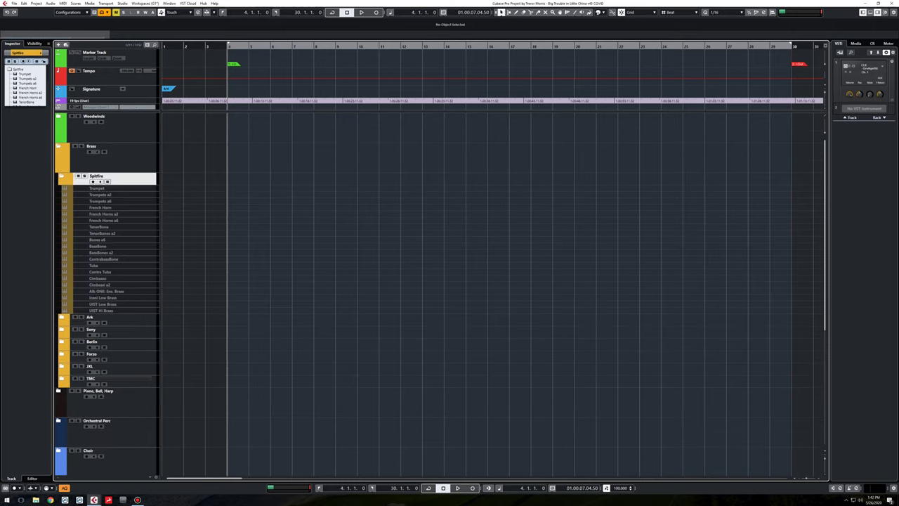
left_click(97, 188)
left_click(130, 310, "shift")
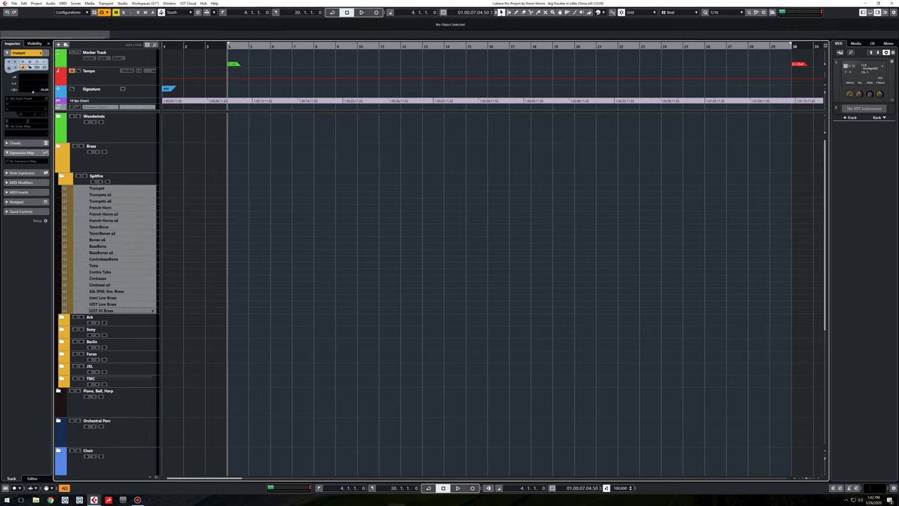
key("shift+h")
key("ctrl+shift+a")
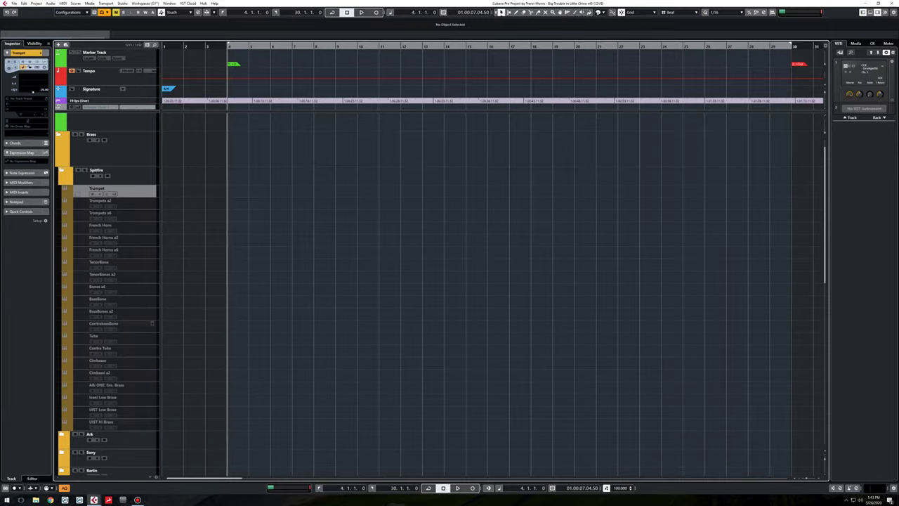
left_click(61, 170)
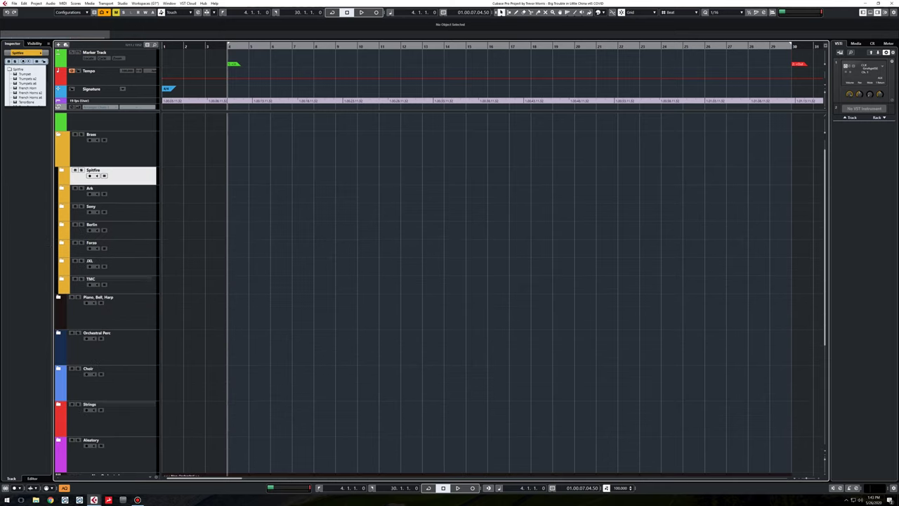
- Expand the Sony brass folder, enlarge its track rows from Tpt: Solo Legato through Ensemble Brass Short, and collapse the folder again
left_click(61, 207)
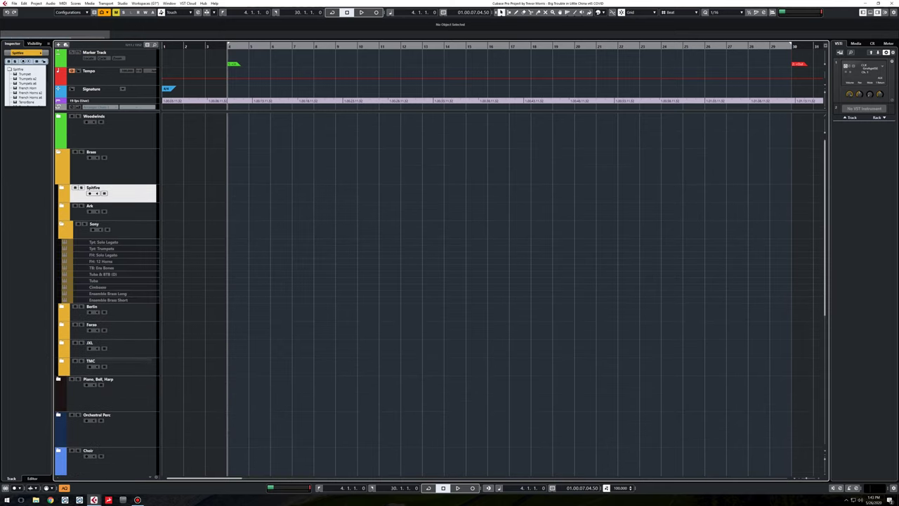
left_click(104, 242)
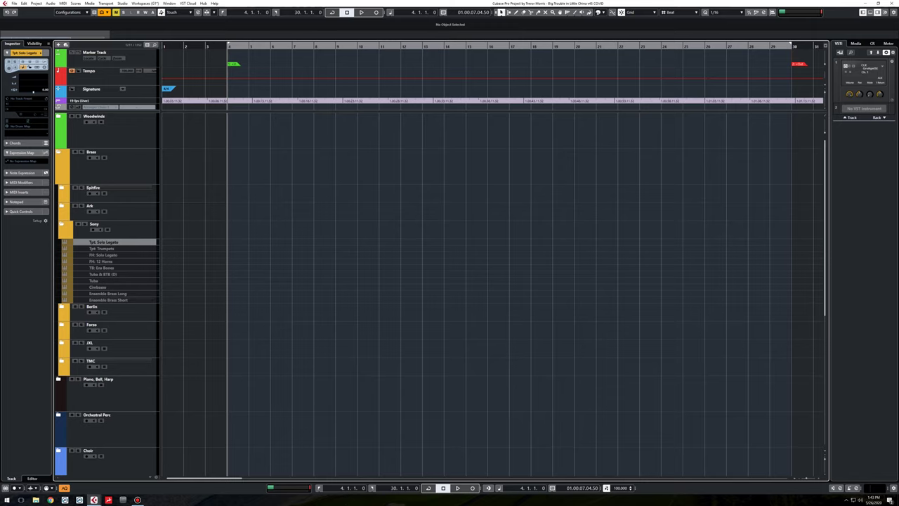
left_click(127, 300, "shift")
key("shift+h")
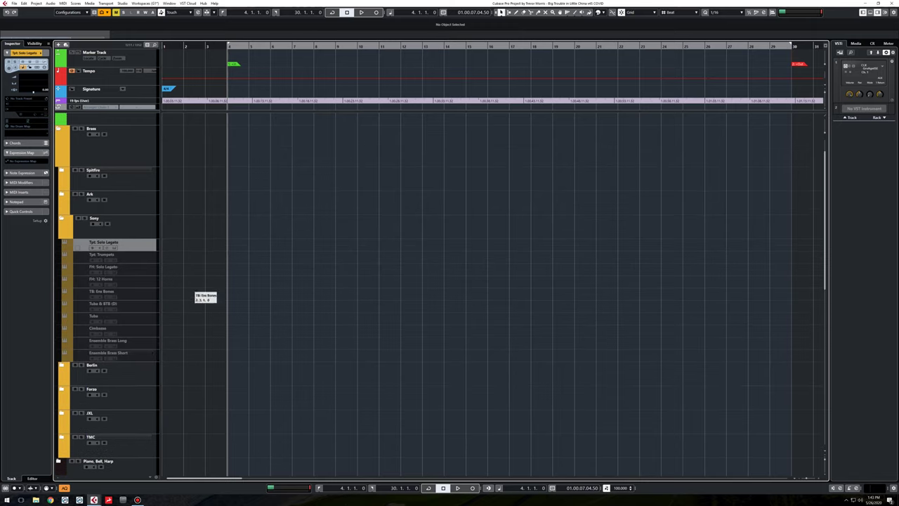
left_click(141, 282)
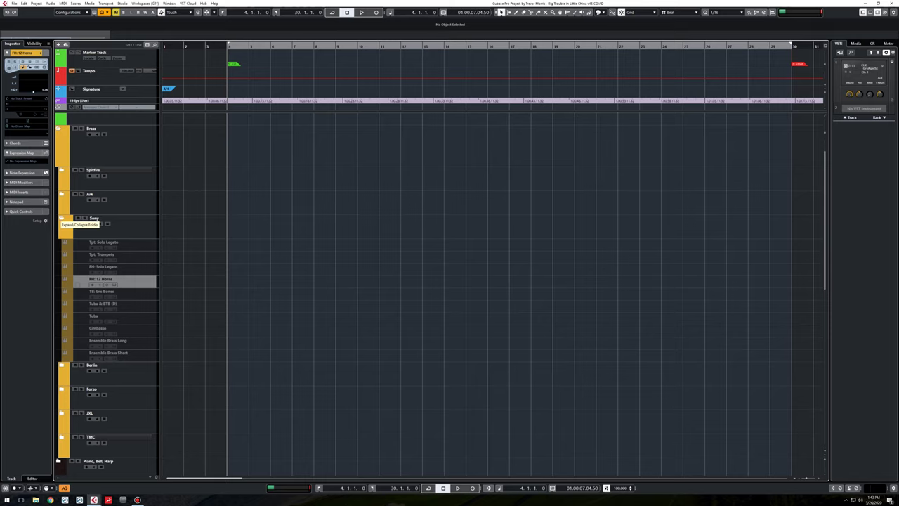
left_click(62, 218)
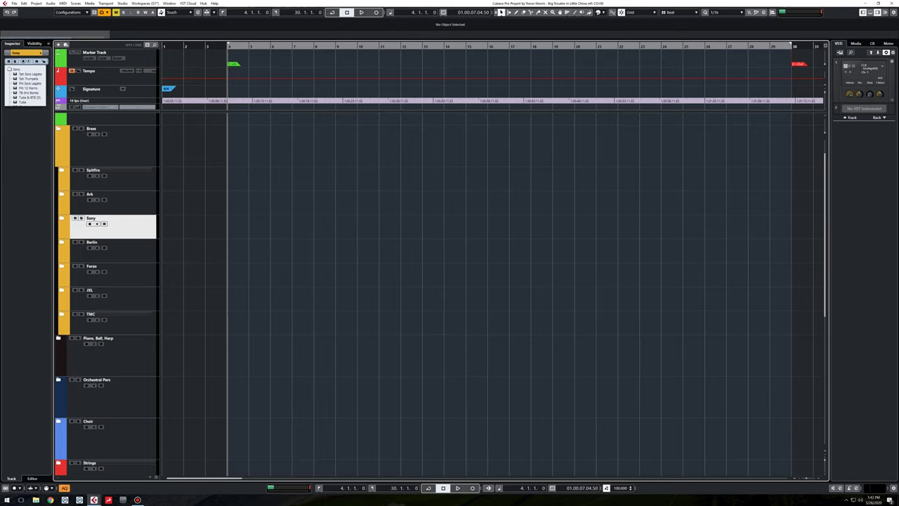
- Look through the tracks in the JXL brass subfolder, and collapse both it and the Brass folder
left_click(61, 290)
scroll(105, 281, "up", 1)
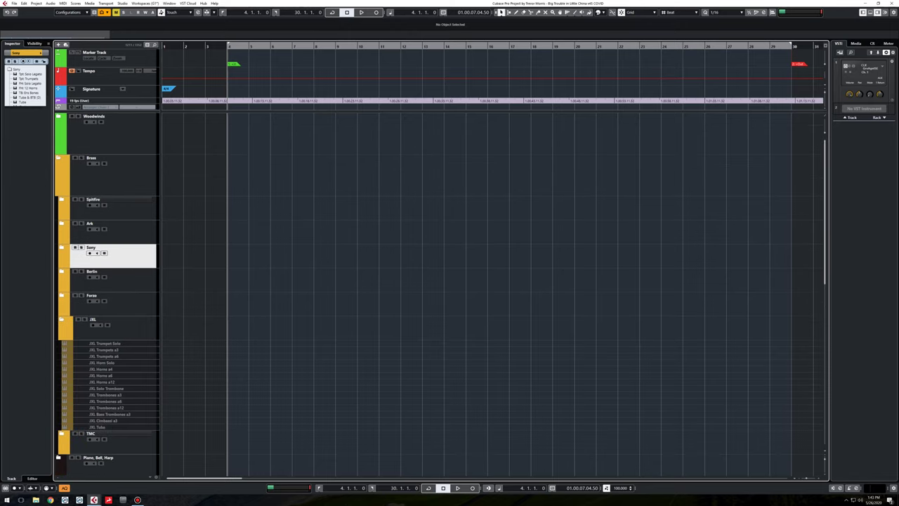
left_click(61, 319)
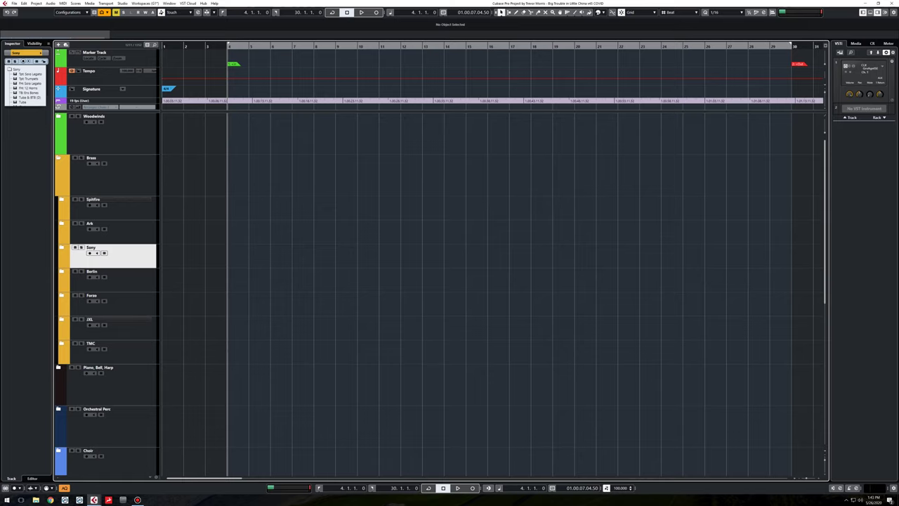
left_click(59, 158)
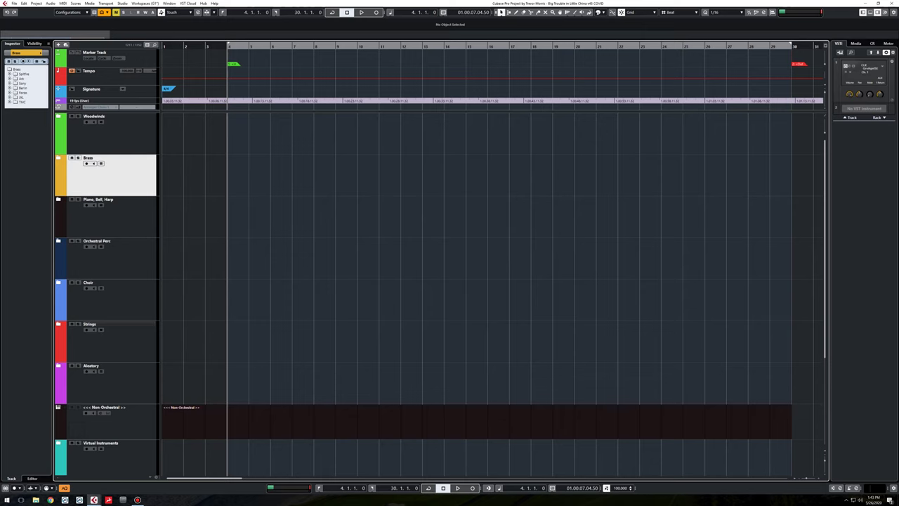
- Examine the piano, harp and bell tracks inside the Piano, Bell, Harp folder, and collapse it again
left_click(59, 200)
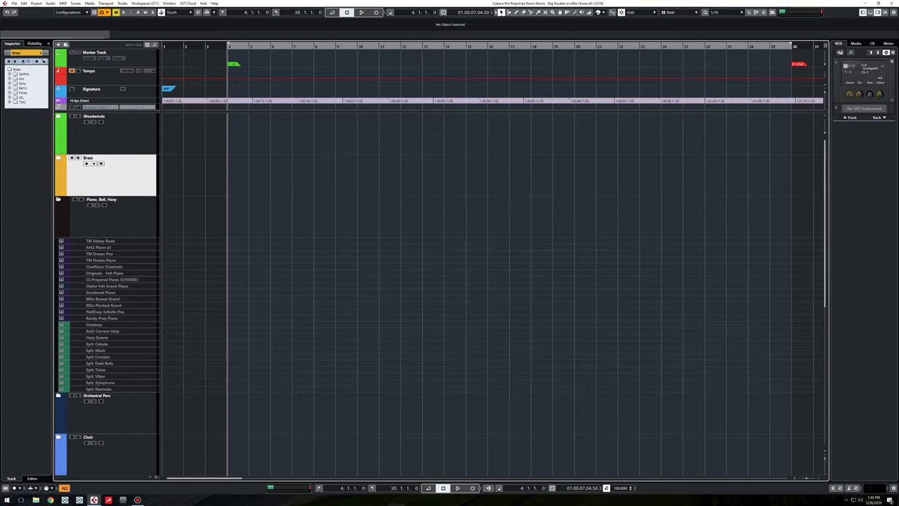
left_click(123, 241)
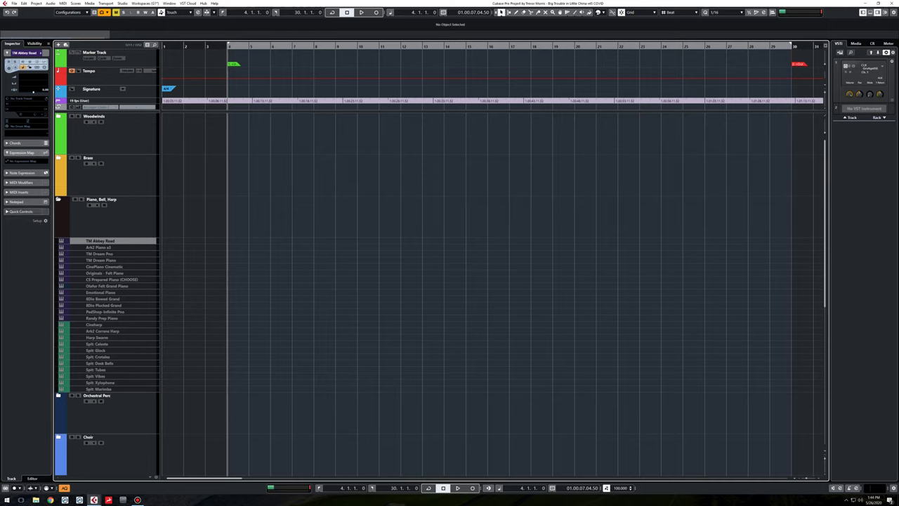
left_click(58, 199)
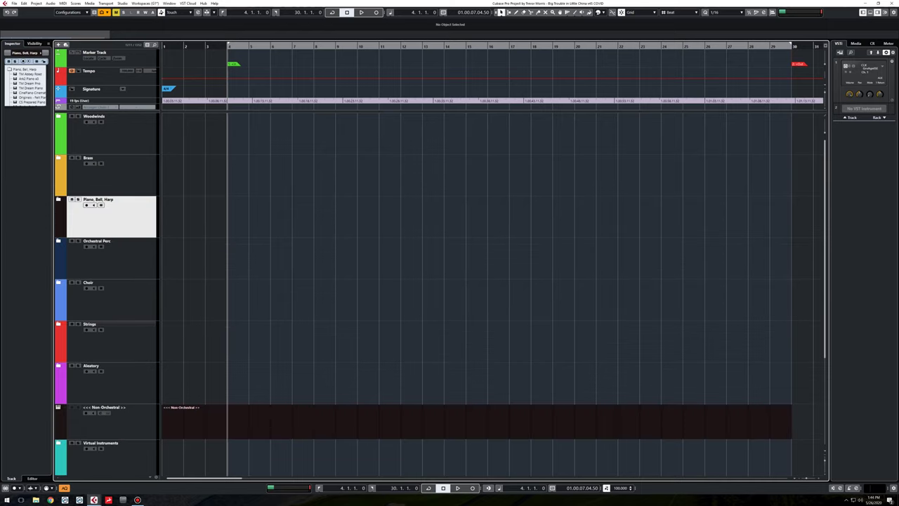
- Expand the Orchestral Perc folder and examine the tracks in its Low and Mid-High subfolders
left_click(59, 241)
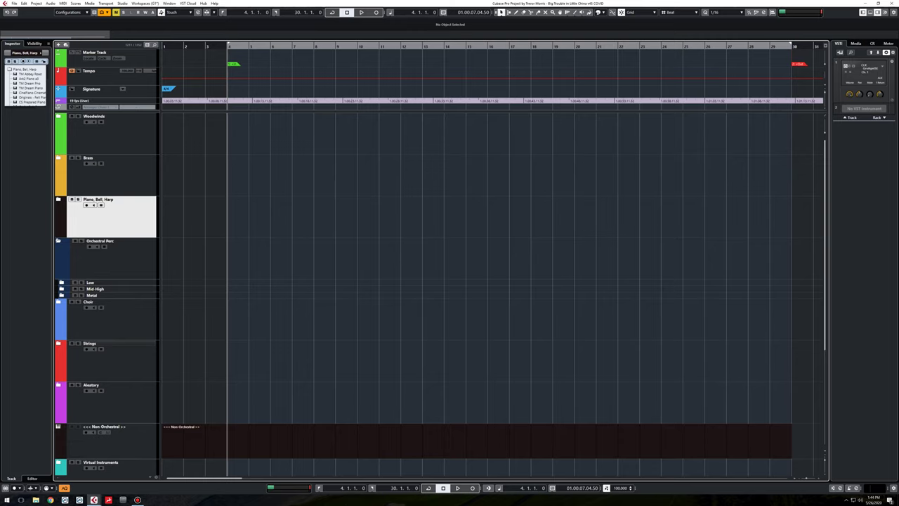
left_click(61, 283)
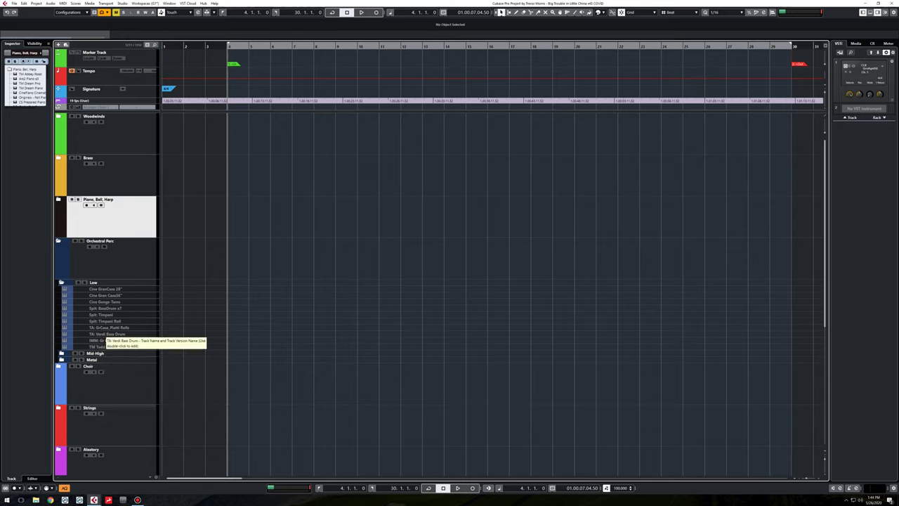
left_click(61, 282)
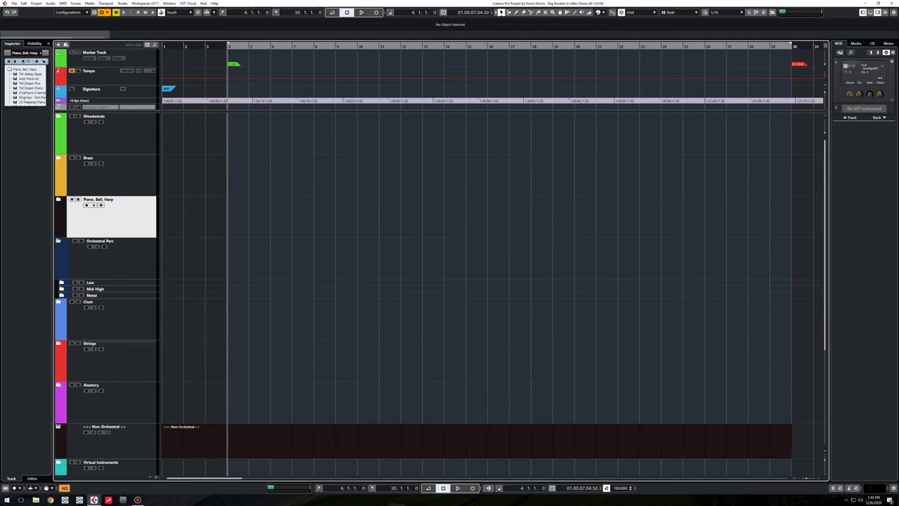
left_click(61, 289)
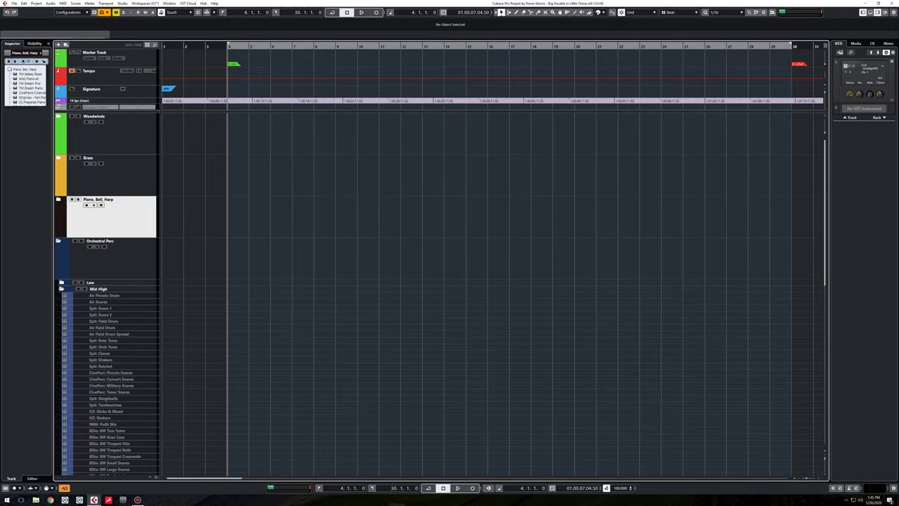
- Examine the Mid-High and Metal percussion tracks, and collapse both subfolders and the Orchestral Perc folder
scroll(61, 288, "down", 5)
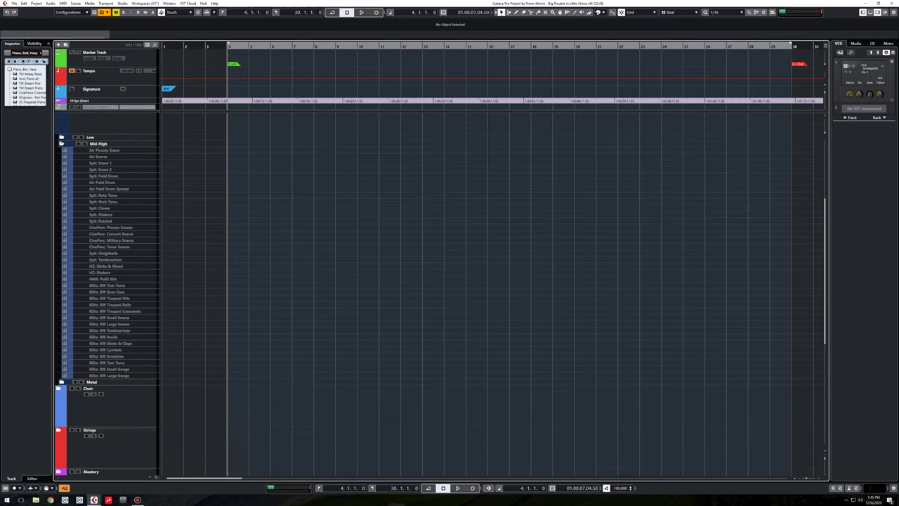
scroll(105, 295, "down", 5)
scroll(106, 295, "up", 10)
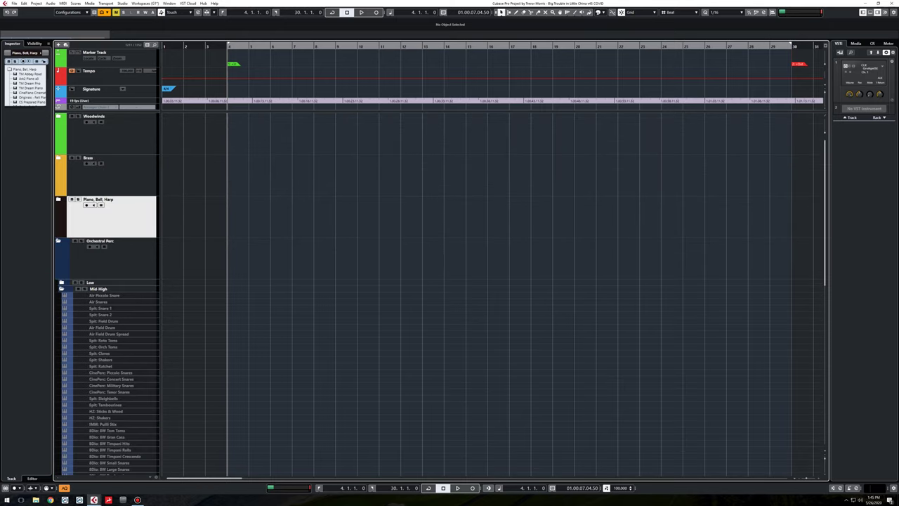
left_click(62, 288)
left_click(61, 295)
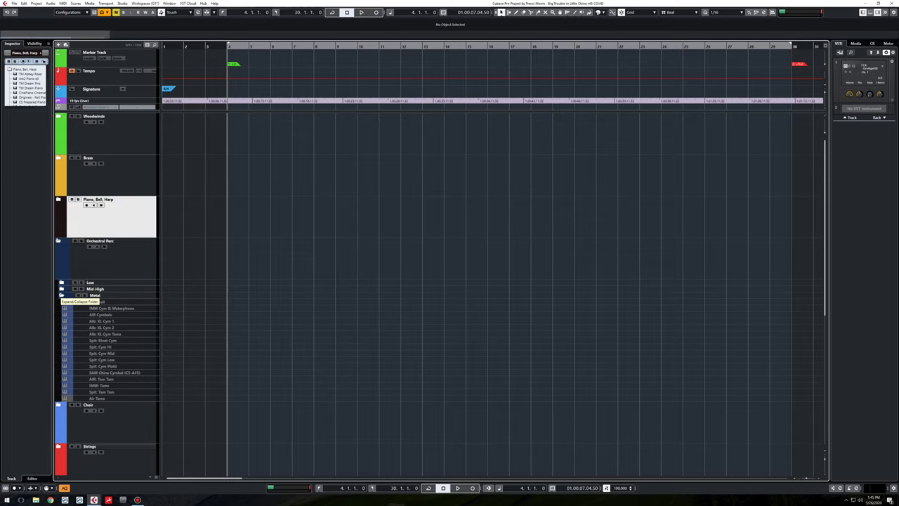
left_click(61, 296)
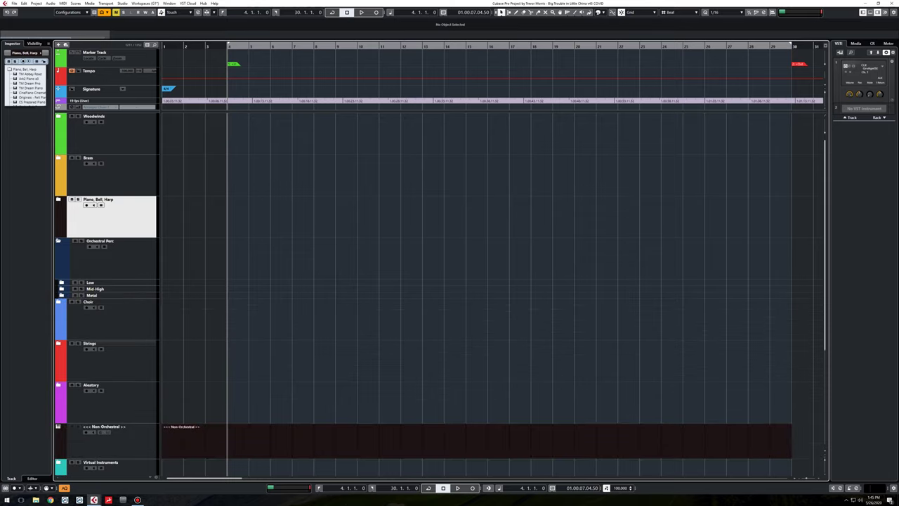
left_click(58, 241)
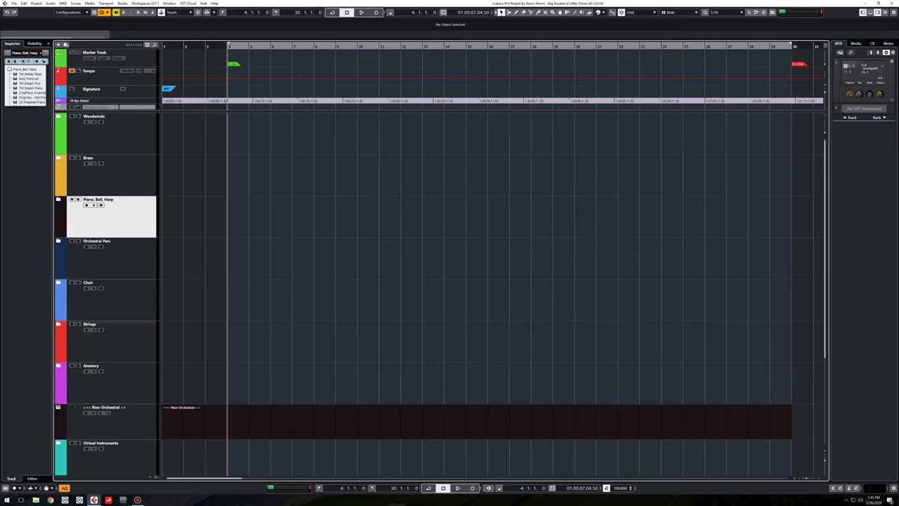
- Expand the Choir folder and enlarge its track rows from Eric Whitacre Choir (CHOOSE) through TMC Barbary
left_click(58, 283)
left_click(112, 324)
scroll(112, 324, "down", 2)
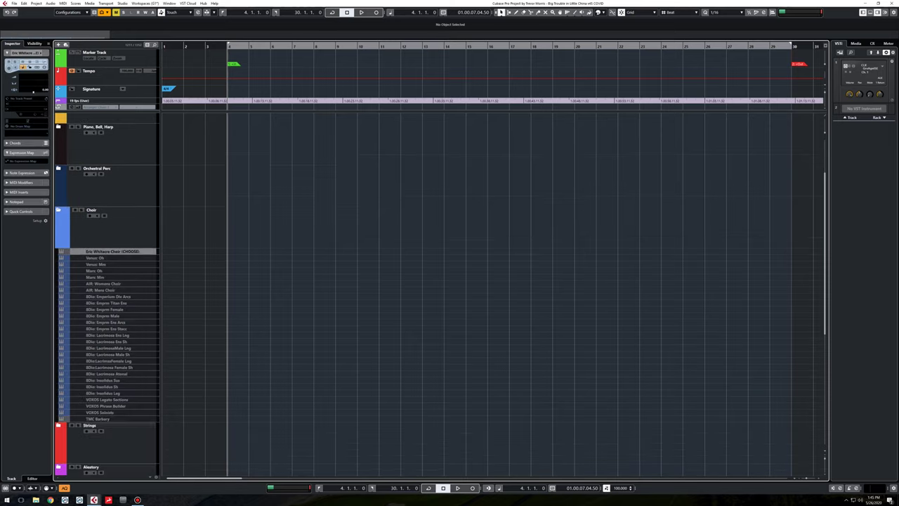
left_click(146, 419, "shift")
key("shift+h")
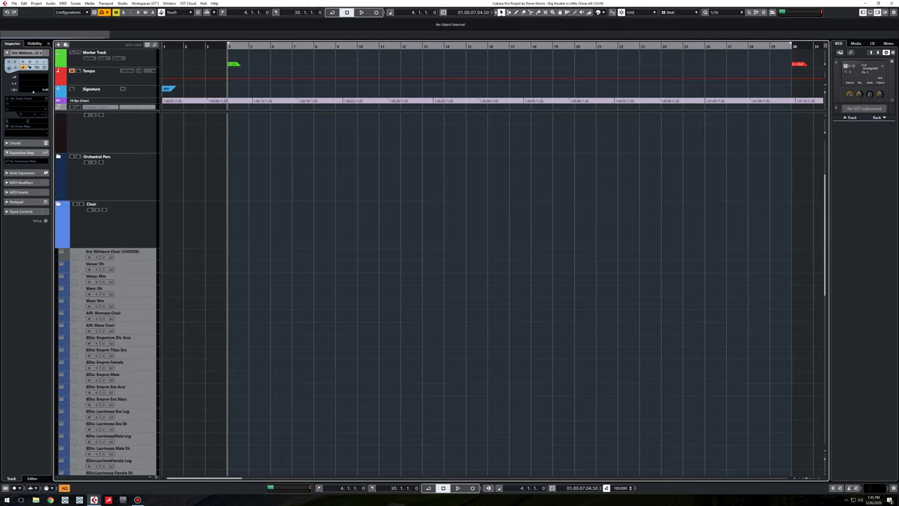
left_click(196, 316)
- Look through the enlarged choir tracks down to TMC Barbary, and collapse the Choir folder
scroll(197, 316, "down", 2)
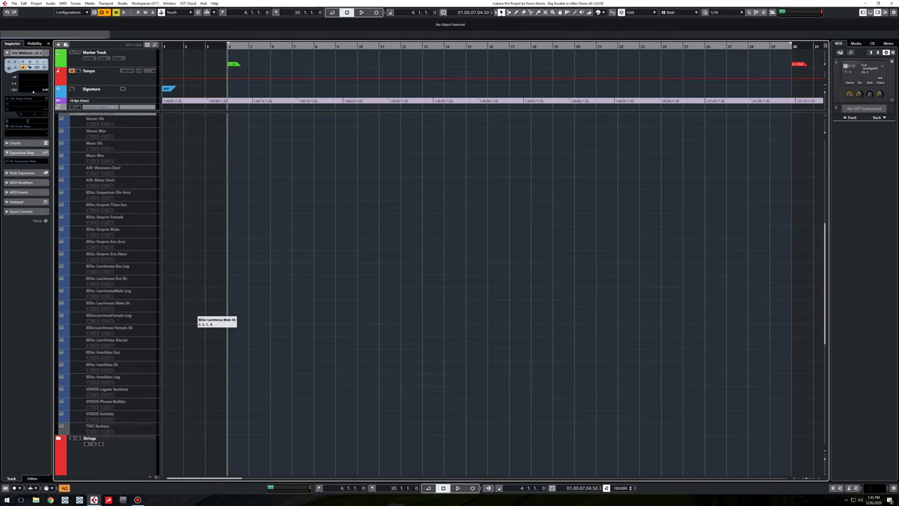
scroll(196, 315, "up", 1)
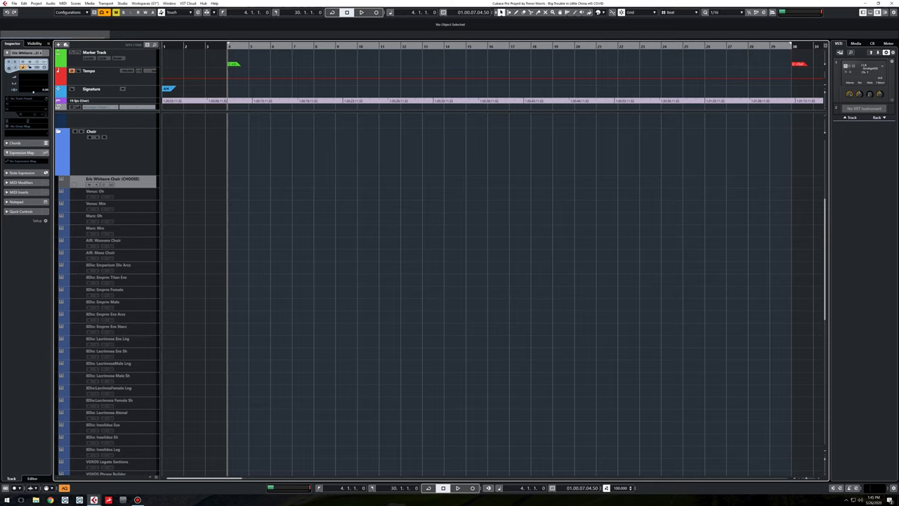
scroll(457, 288, "down", 2)
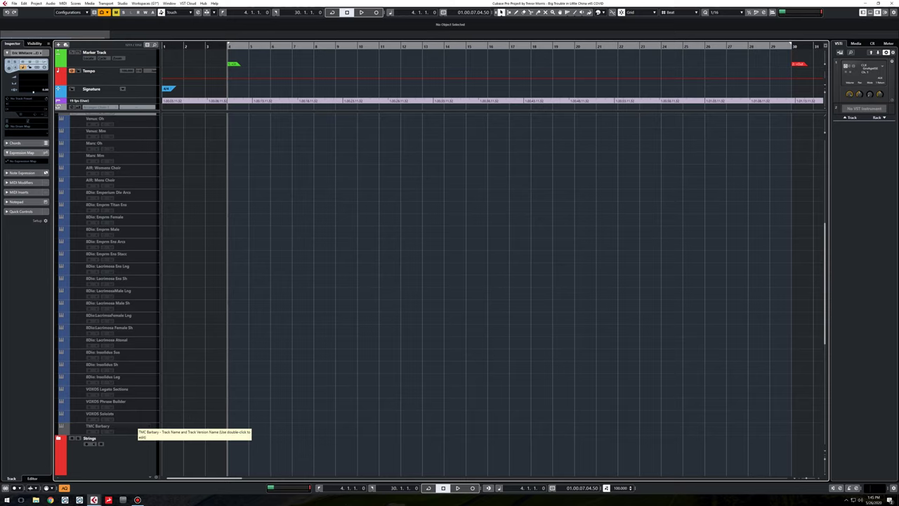
scroll(183, 362, "up", 3)
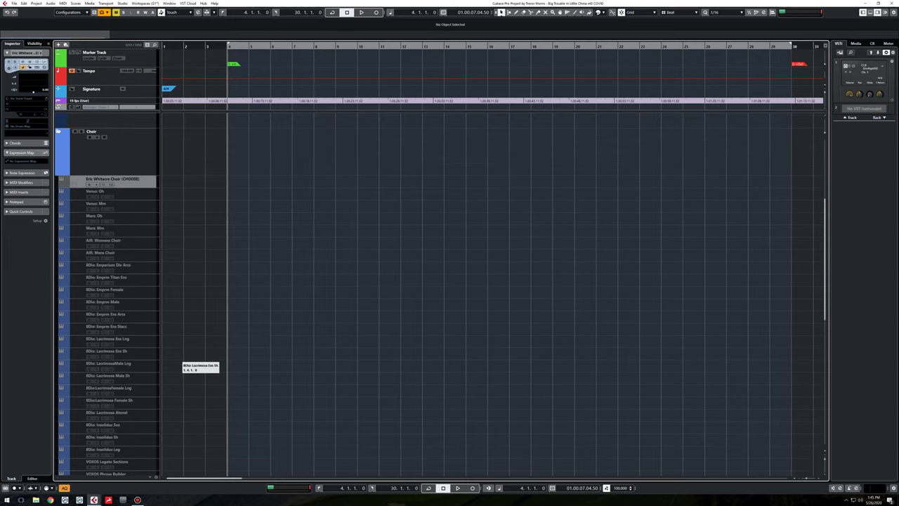
left_click(59, 131)
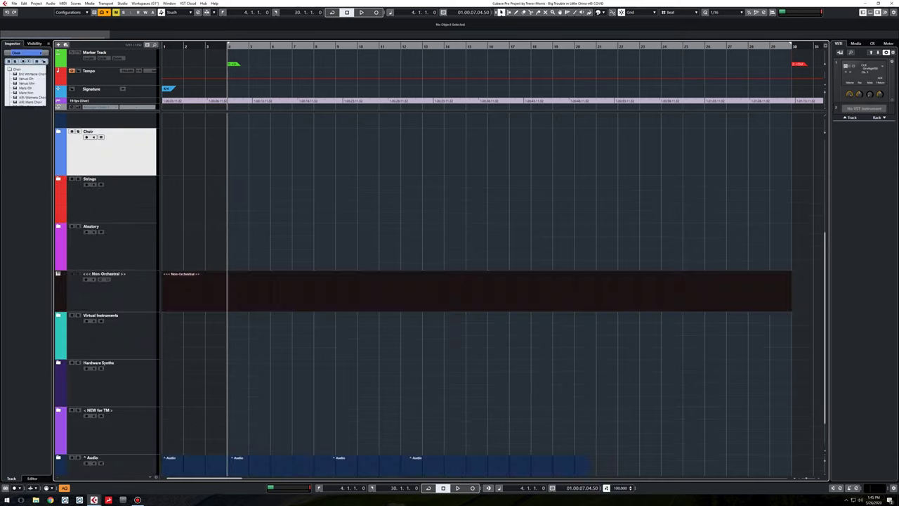
- Expand the Strings folder and enlarge its rows from Spitfire.Ensembles through SF Fragile String EVO
left_click(59, 179)
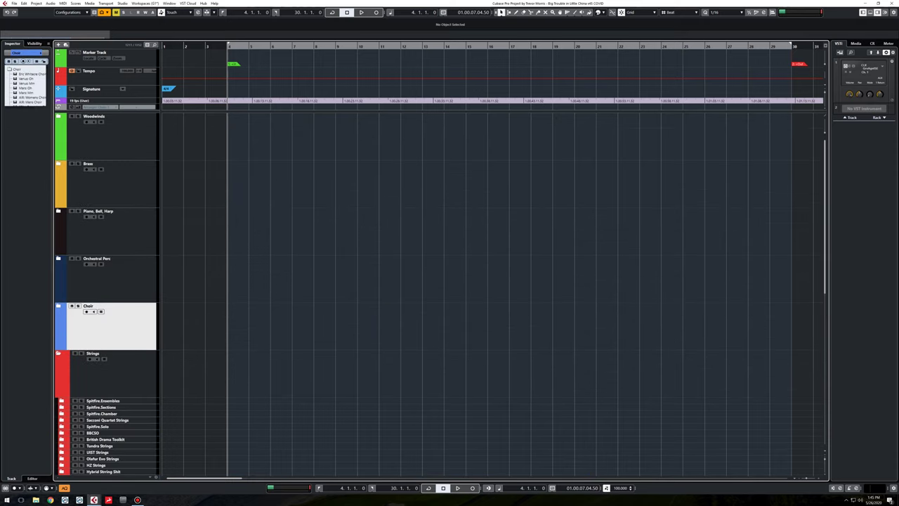
scroll(184, 334, "down", 4)
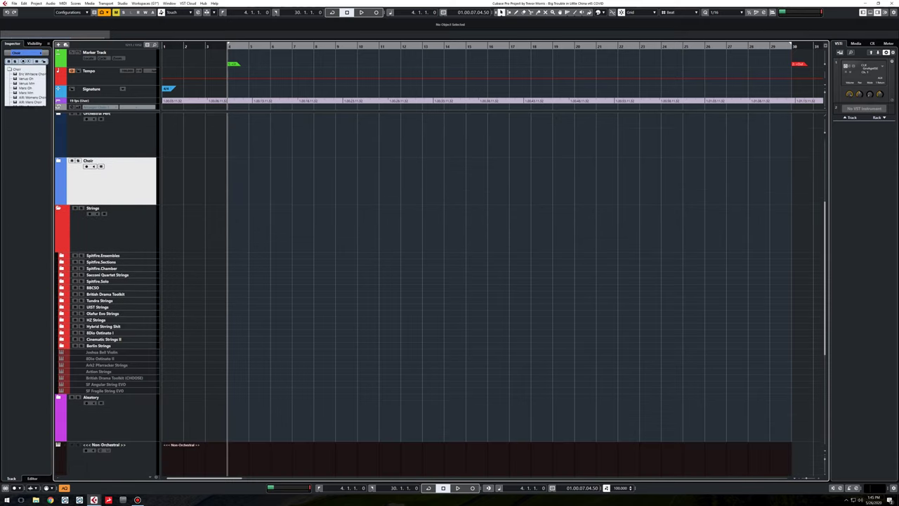
left_click(112, 255)
left_click(112, 391, "shift")
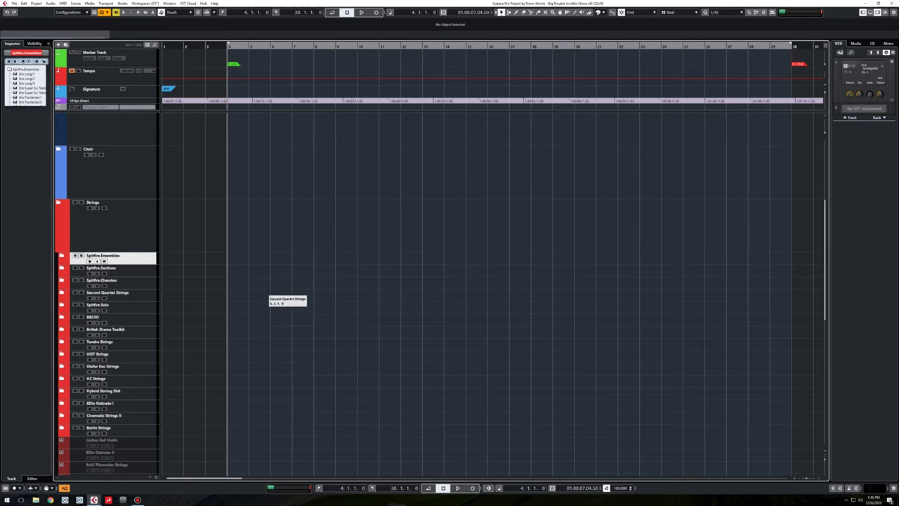
scroll(279, 293, "down", 3)
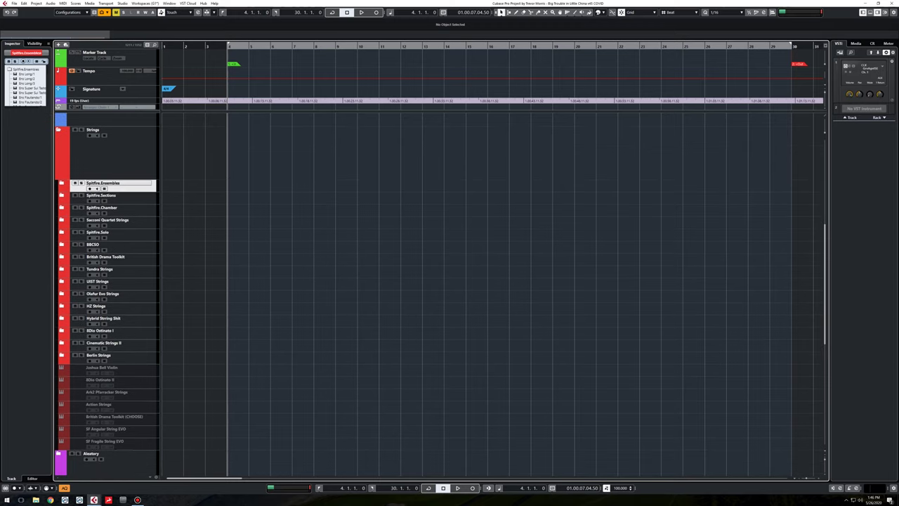
- Expand the Spitfire.Ensembles subfolder and look through its articulation tracks
left_click(123, 185)
left_click(62, 183)
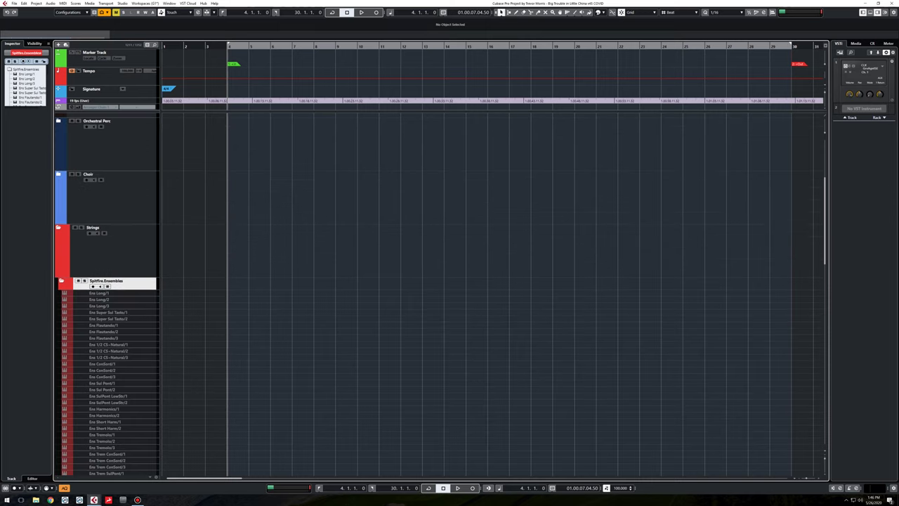
scroll(187, 273, "down", 10)
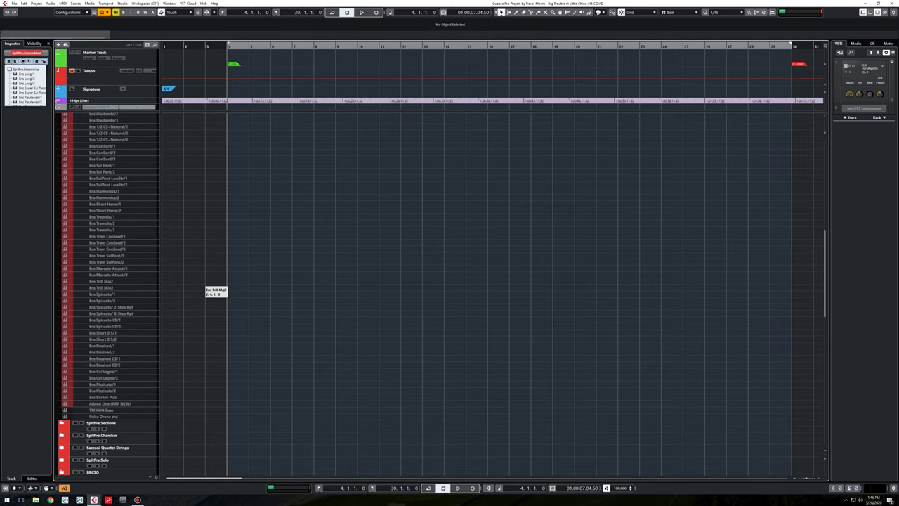
scroll(206, 288, "up", 3)
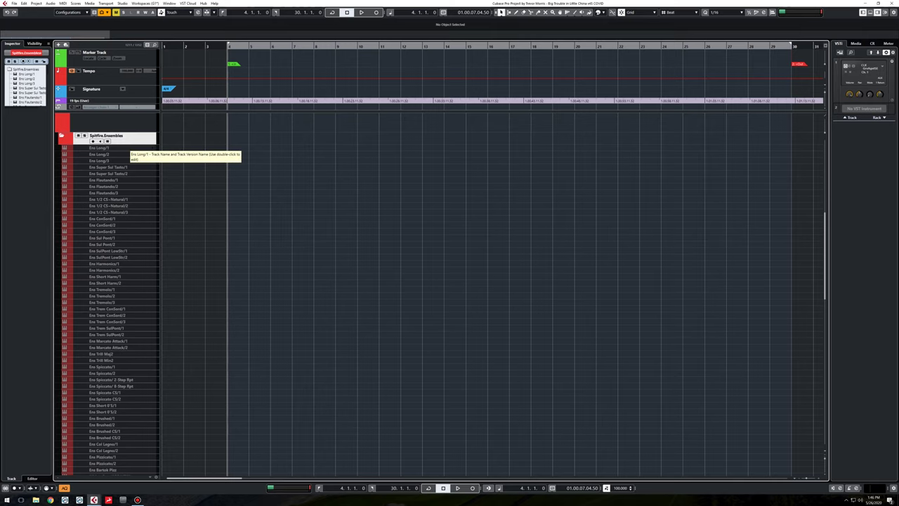
- Enlarge the ensemble track rows from Ens Long/1 through Albion One (ARP NEW) and examine how the articulations are laid out
left_click(125, 148)
scroll(109, 293, "down", 4)
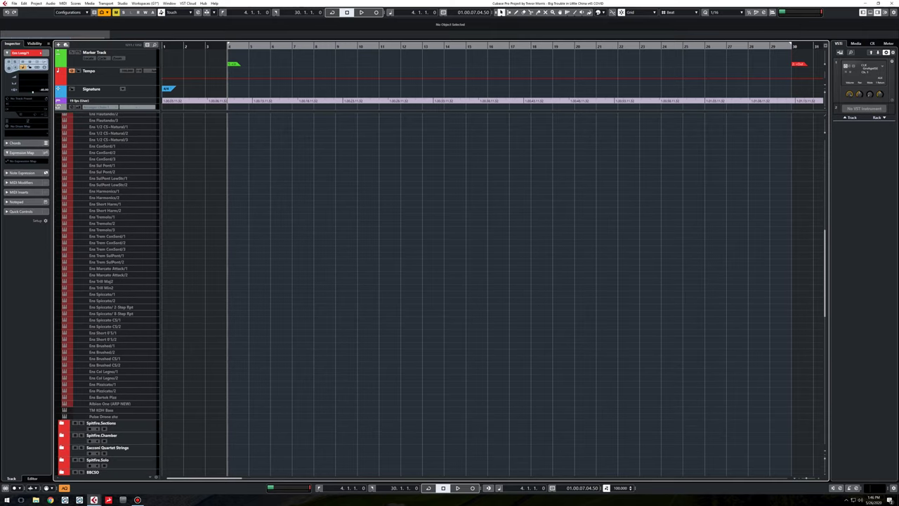
left_click(111, 403, "shift")
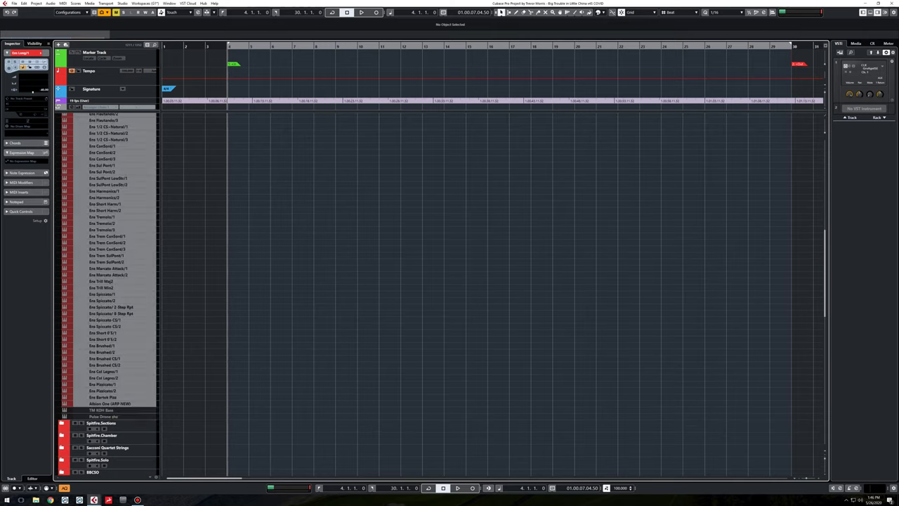
key("alt+Down")
left_click(218, 319)
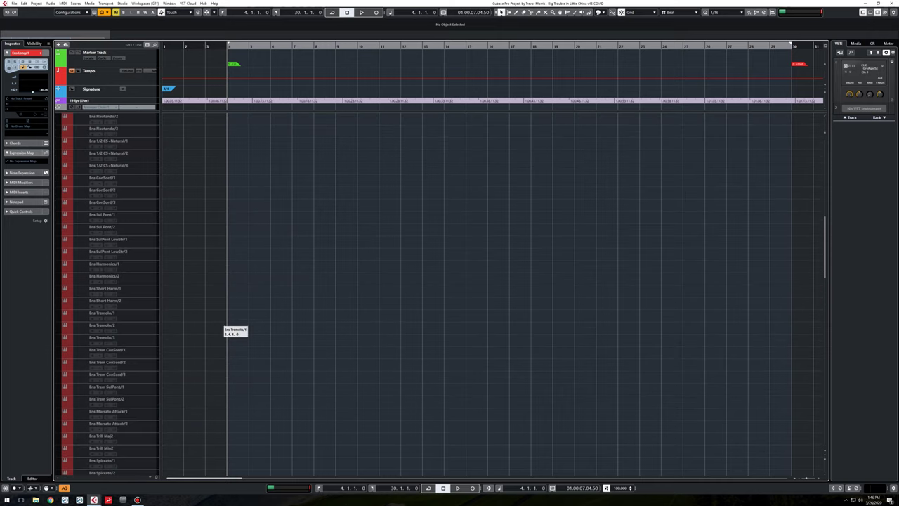
scroll(218, 319, "up", 4)
scroll(218, 319, "down", 2)
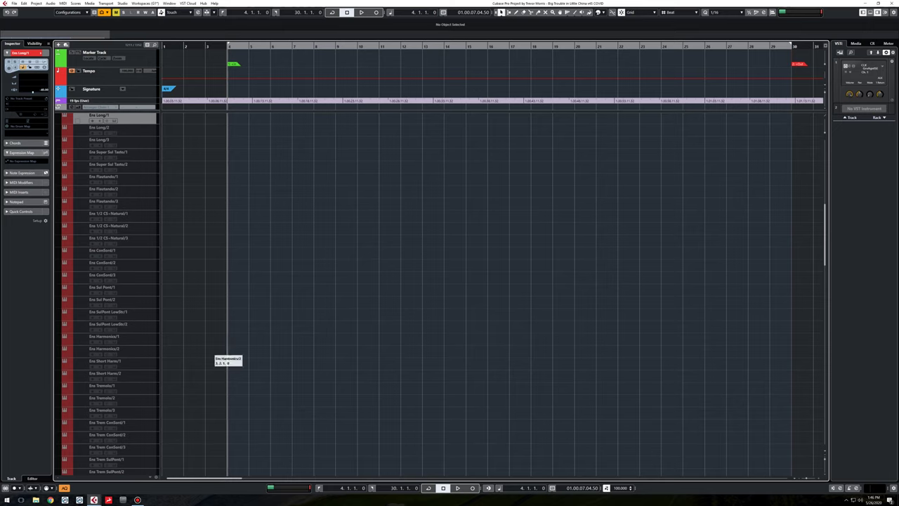
scroll(175, 362, "up", 2)
scroll(109, 291, "down", 10)
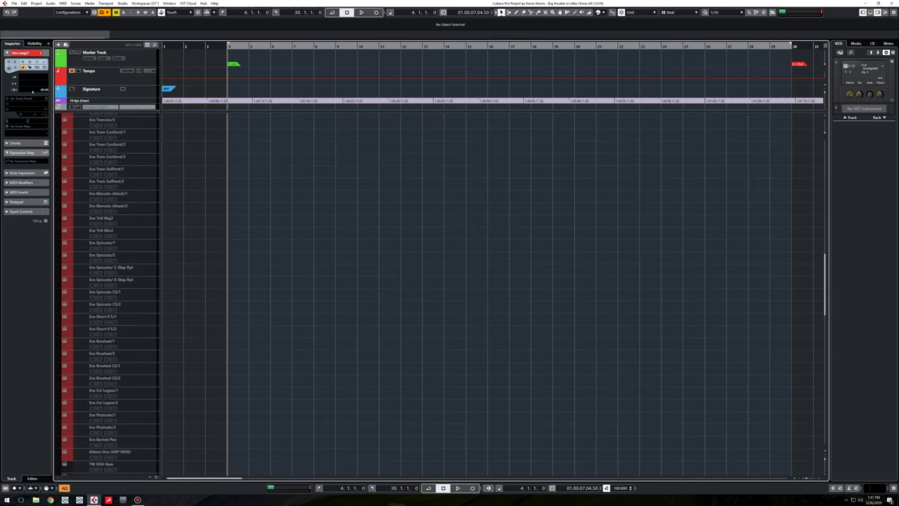
- Shrink the ensemble track rows from Ens Long/1 through Albion One (ARP NEW) back to their compact height
left_click(109, 452)
scroll(108, 292, "up", 8)
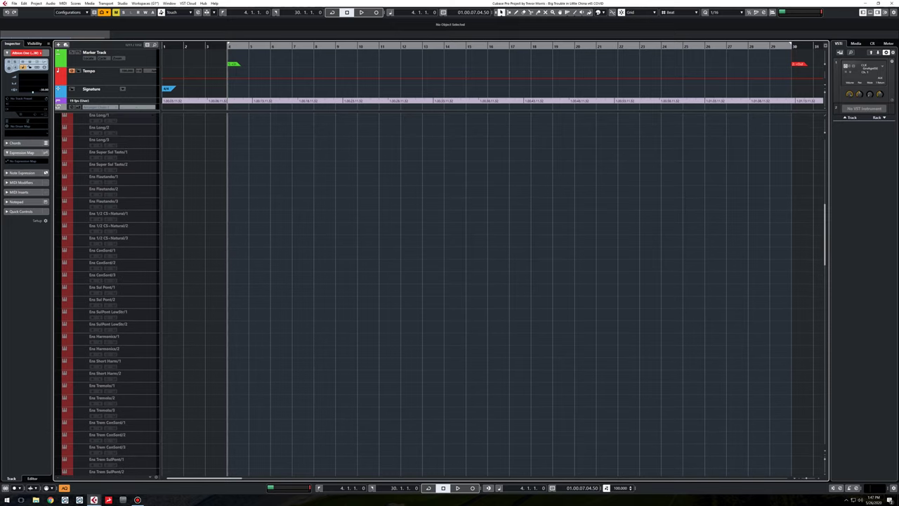
scroll(109, 292, "up", 4)
left_click(121, 268, "shift")
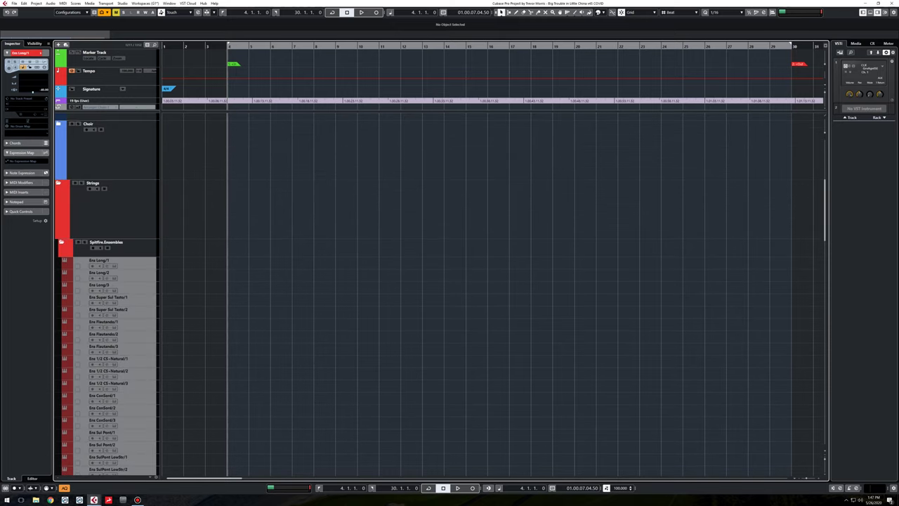
key("alt+Up")
left_click(197, 286)
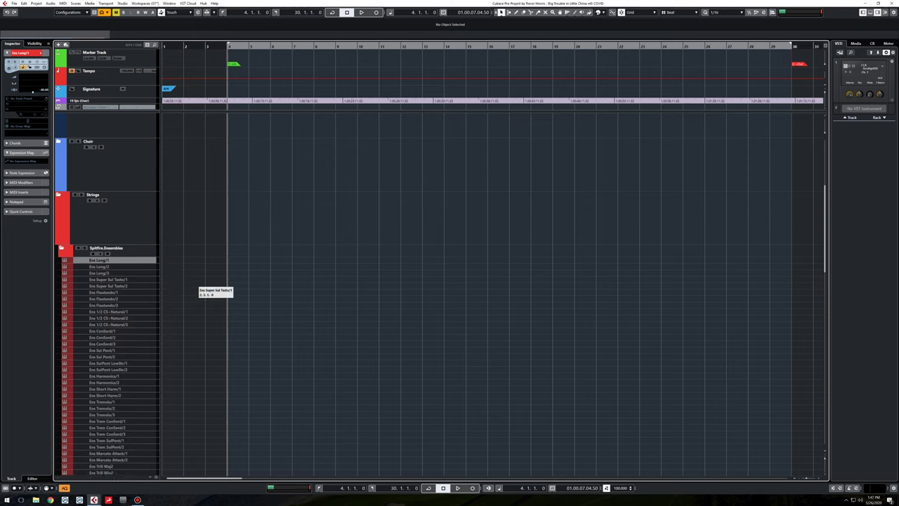
- Enable the SF Violin I track in the Spitfire.Sections subfolder to show its expression map, and collapse the subfolder
scroll(197, 286, "down", 6)
scroll(216, 290, "up", 4)
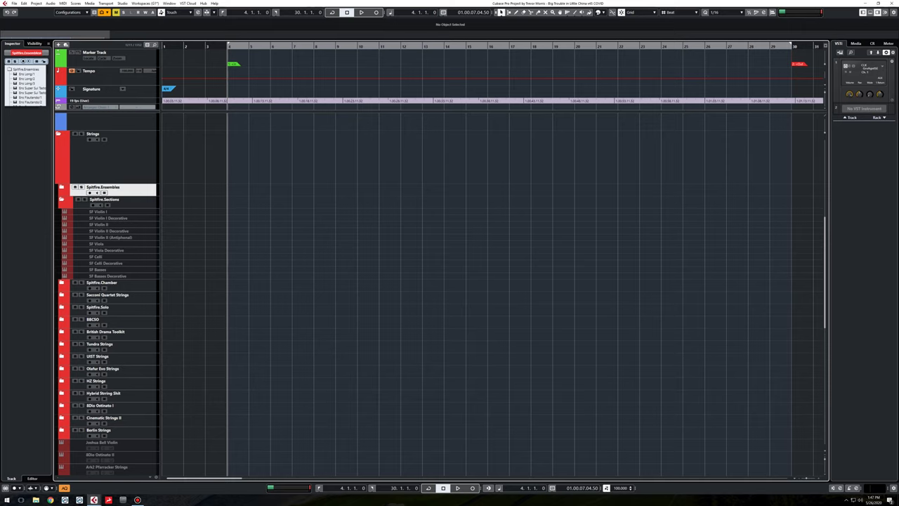
left_click(101, 211)
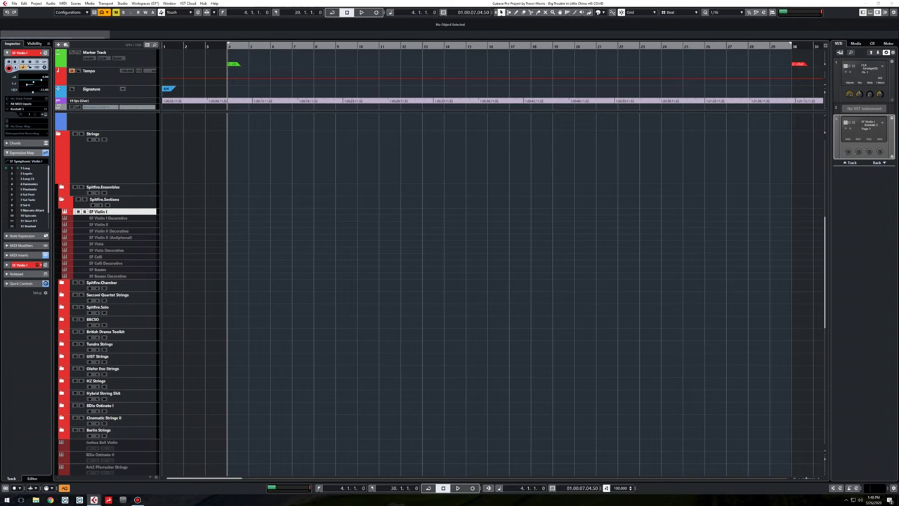
left_click(61, 200)
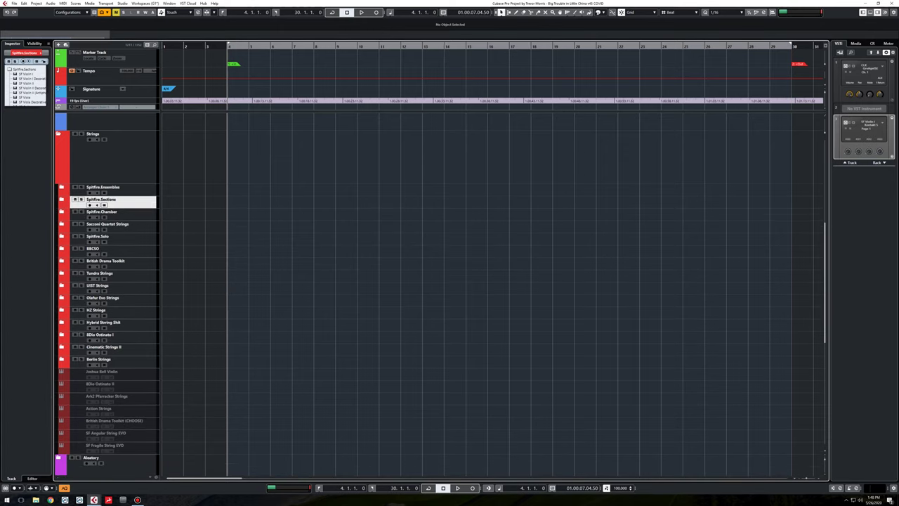
- Examine the tracks in the Spitfire.Chamber and Sacconi Quartet Strings subfolders, collapsing each again
left_click(61, 212)
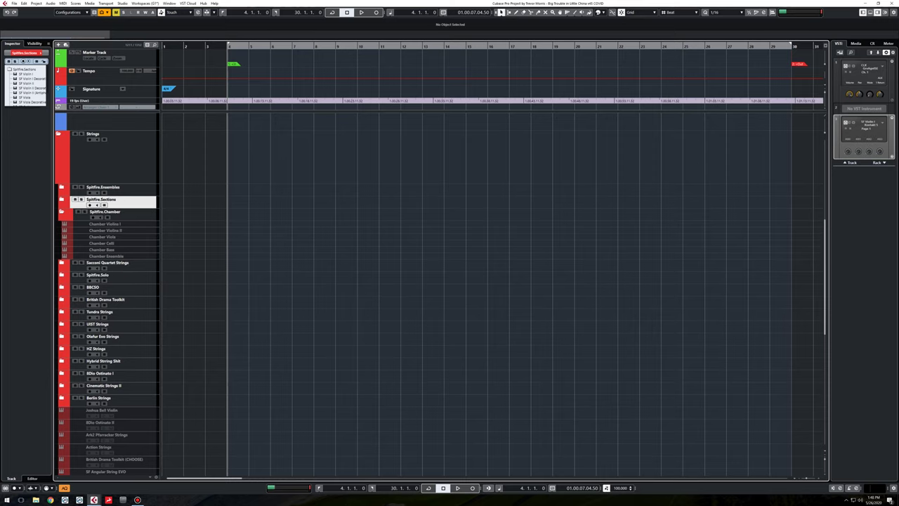
left_click(62, 212)
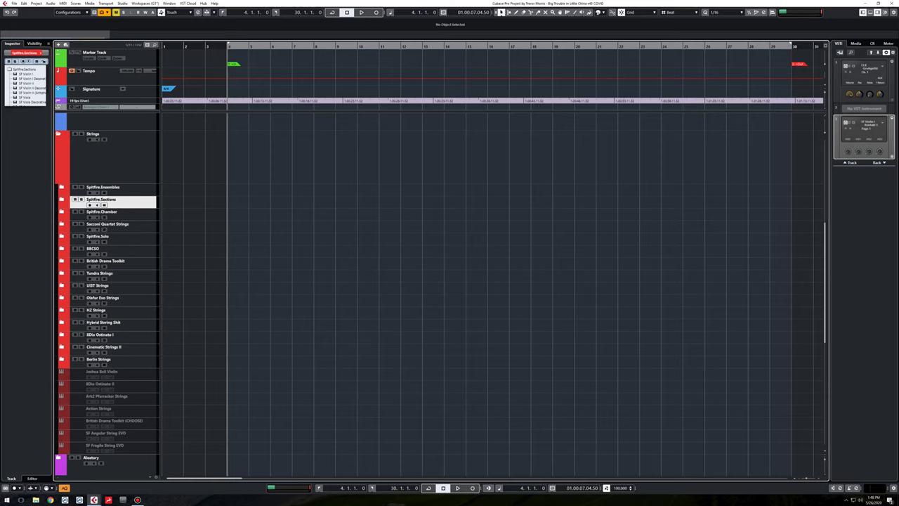
left_click(61, 224)
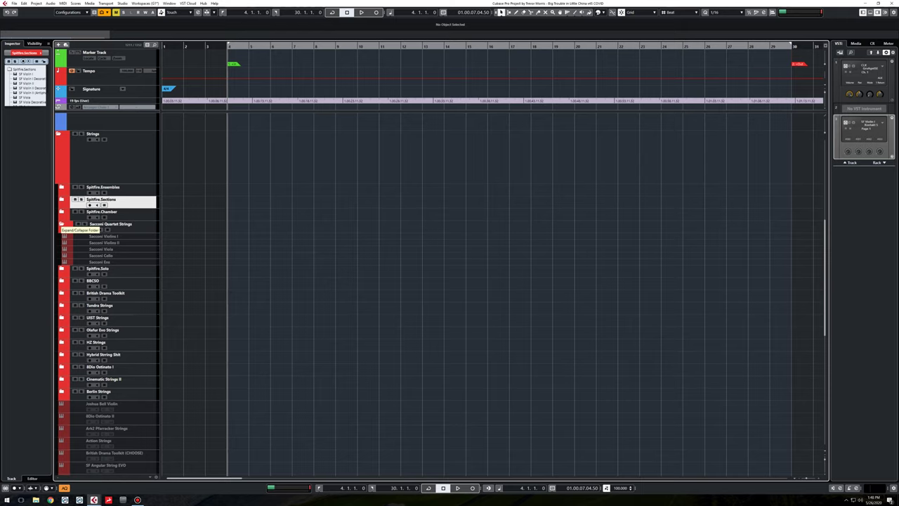
left_click(62, 224)
- View the solo string tracks in the Spitfire.Solo subfolder, collapse it, and expand the BBCSO subfolder
left_click(62, 237)
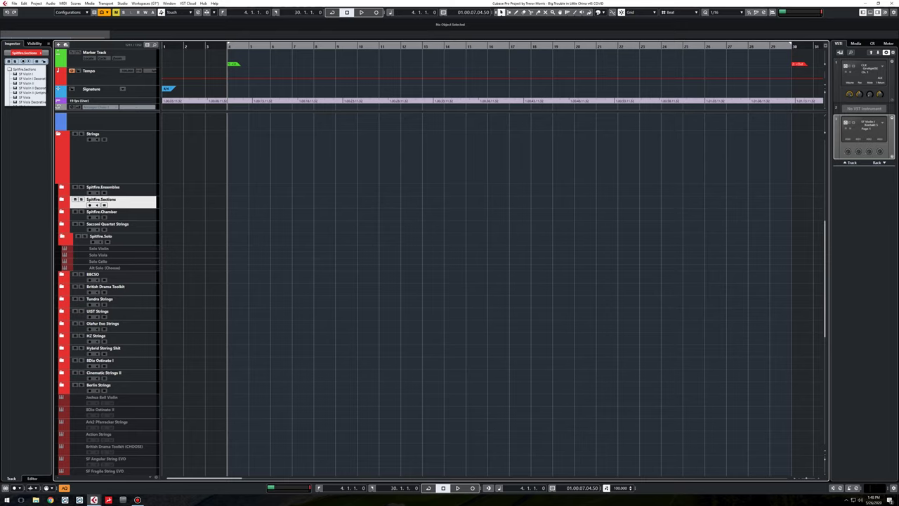
left_click(62, 237)
left_click(62, 249)
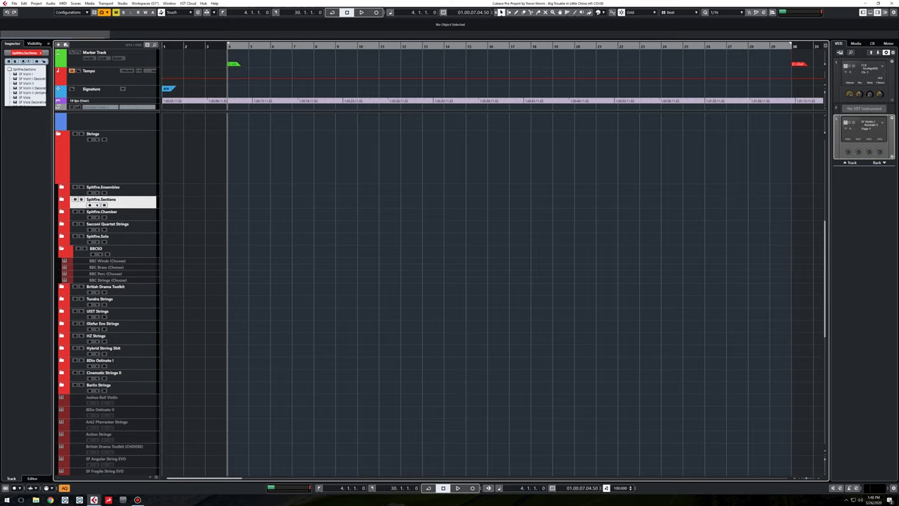
- Collapse the BBCSO subfolder, and view the tracks in the British Drama Toolkit and Tundra Strings subfolders, collapsing each again
left_click(62, 249)
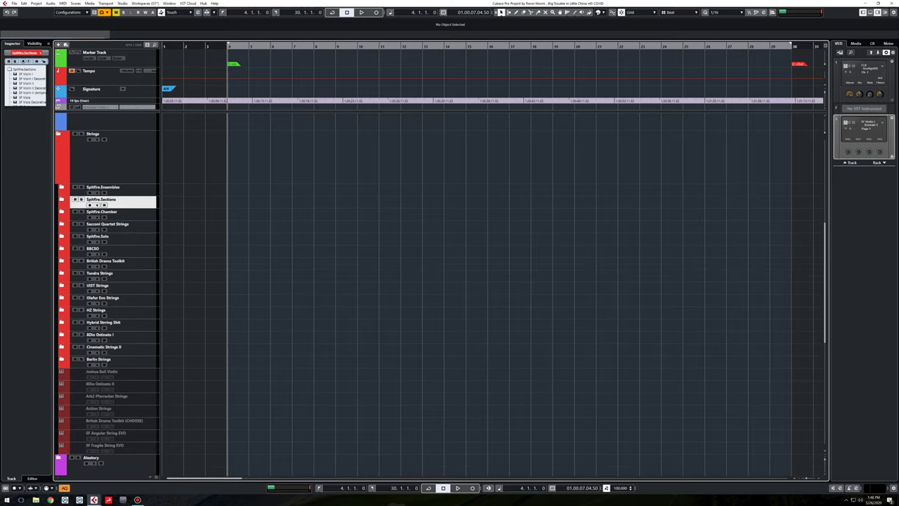
left_click(61, 261)
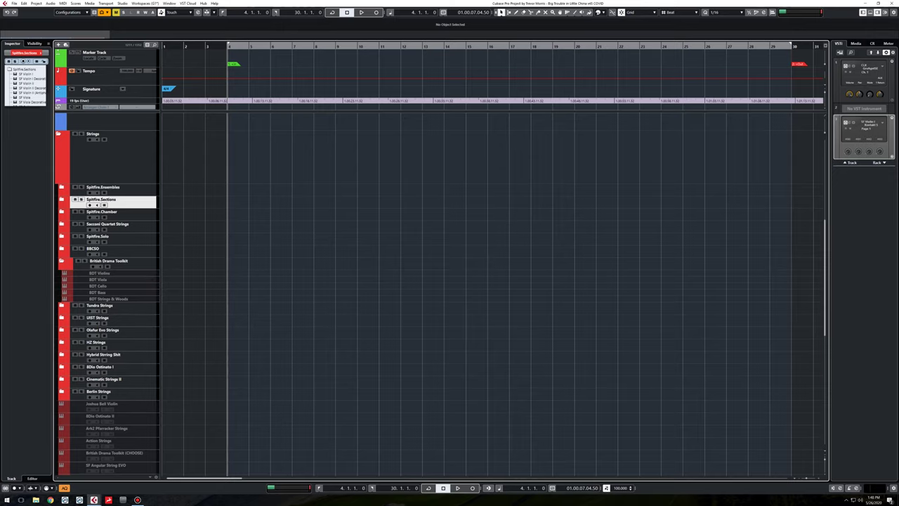
left_click(62, 261)
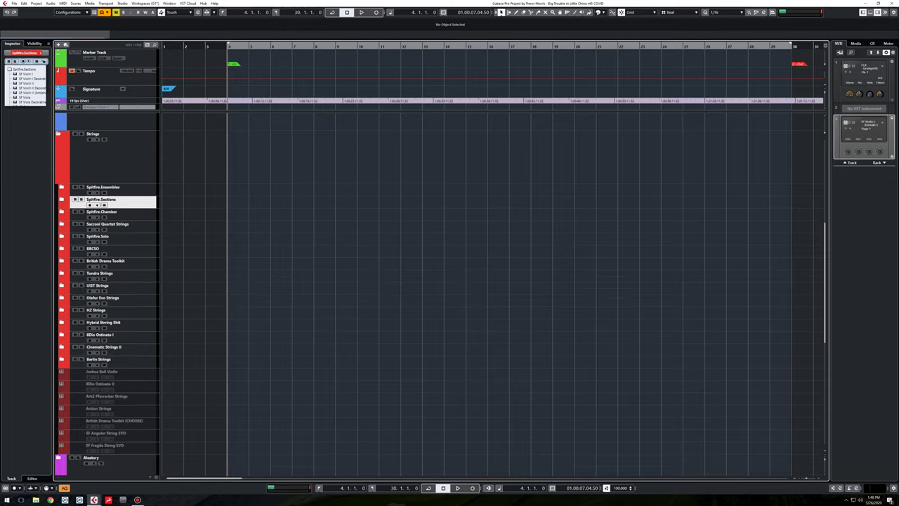
left_click(62, 272)
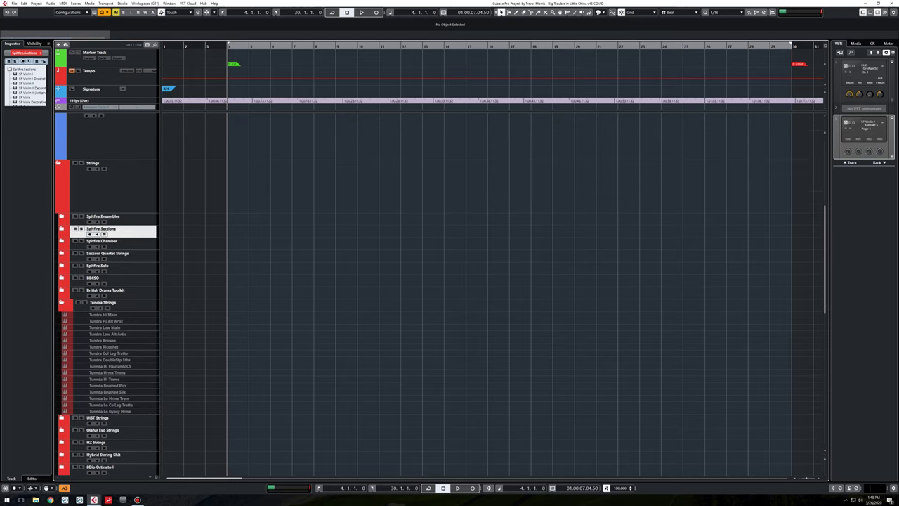
left_click(61, 302)
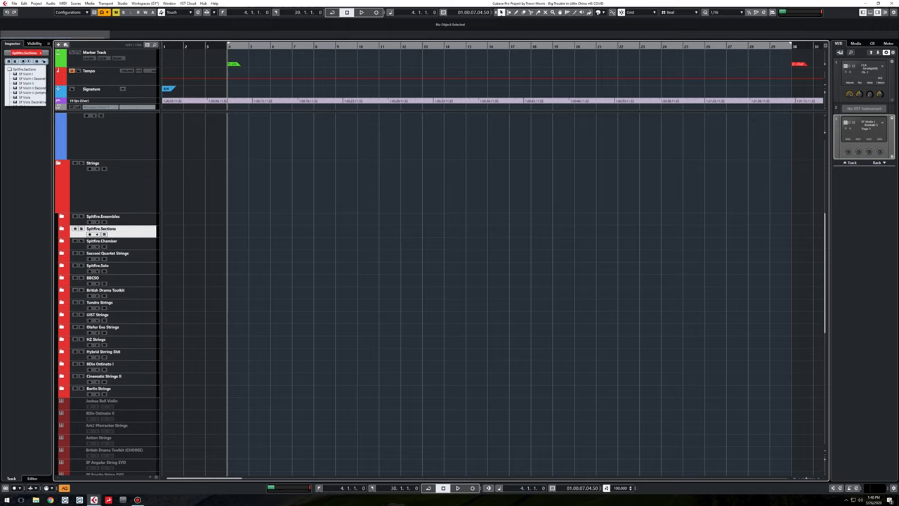
- Expand the HZ Strings subfolder, view the tracks inside HZ Strings Long, and collapse HZ Strings Long again
left_click(61, 339)
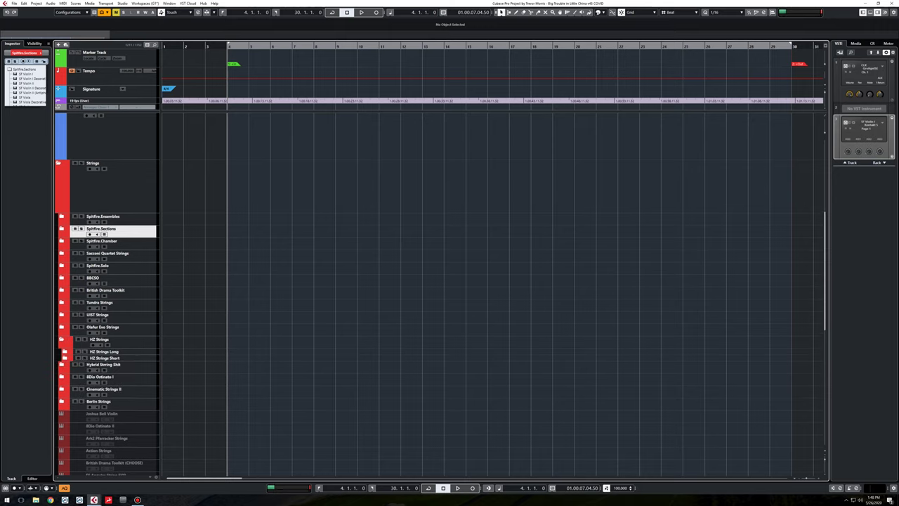
left_click(64, 352)
scroll(251, 334, "down", 3)
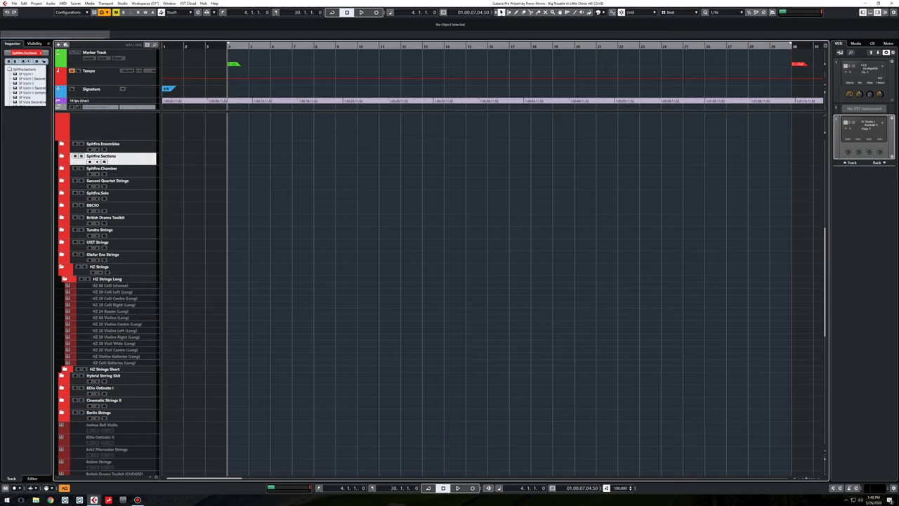
left_click(64, 279)
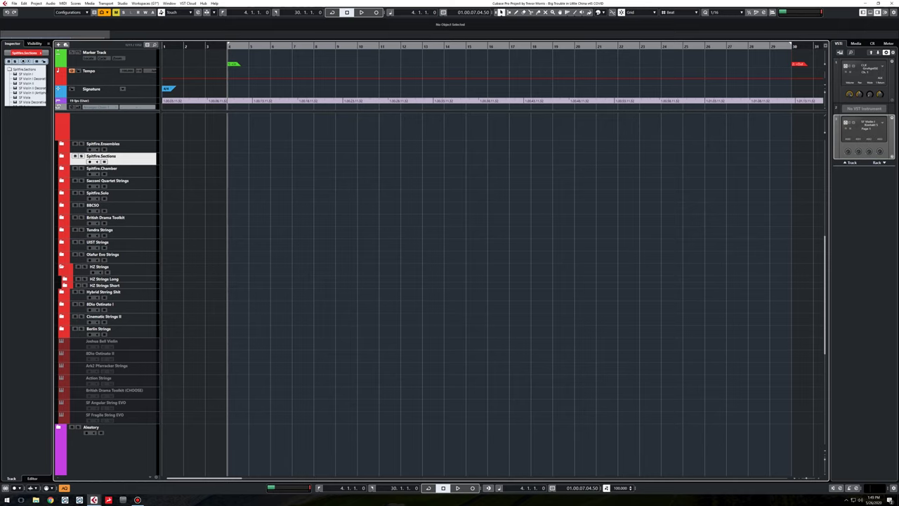
- View the contents of the 8Dio Ostinato I and Cinematic Strings II subfolders, leaving both collapsed
left_click(61, 303)
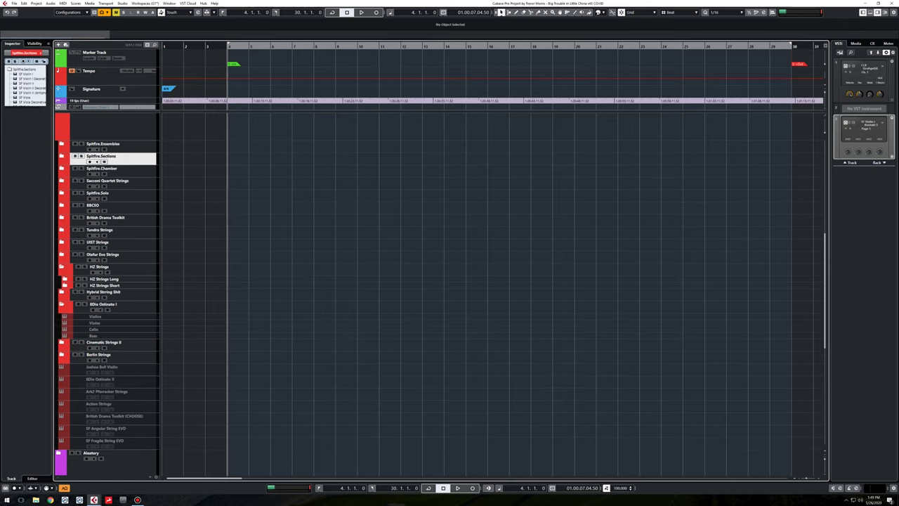
left_click(61, 304)
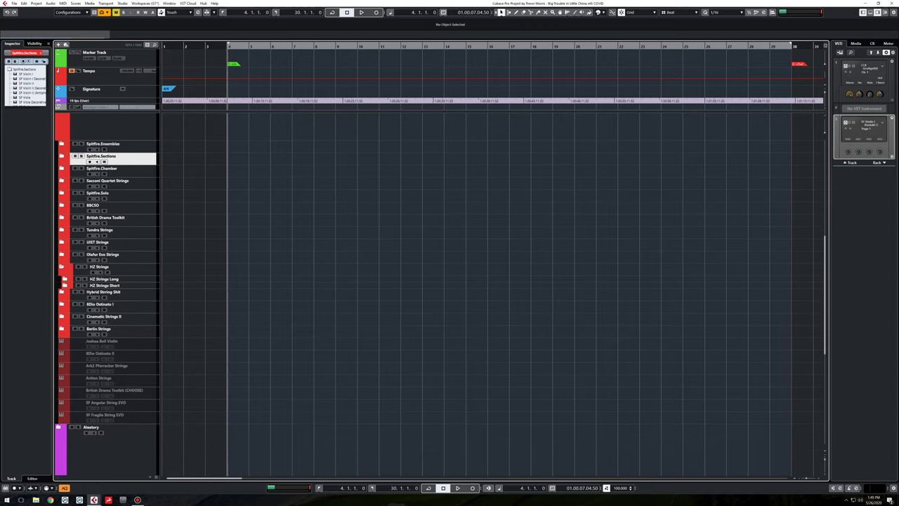
left_click(61, 316)
scroll(105, 281, "down", 3)
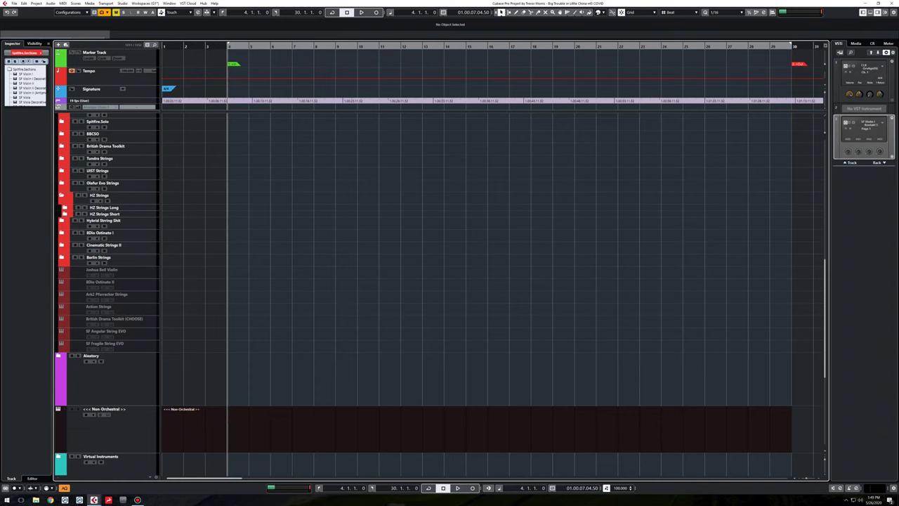
- View the ensemble and spiccato tracks in the Berlin Strings subfolder and collapse it again
left_click(60, 257)
scroll(106, 295, "down", 2)
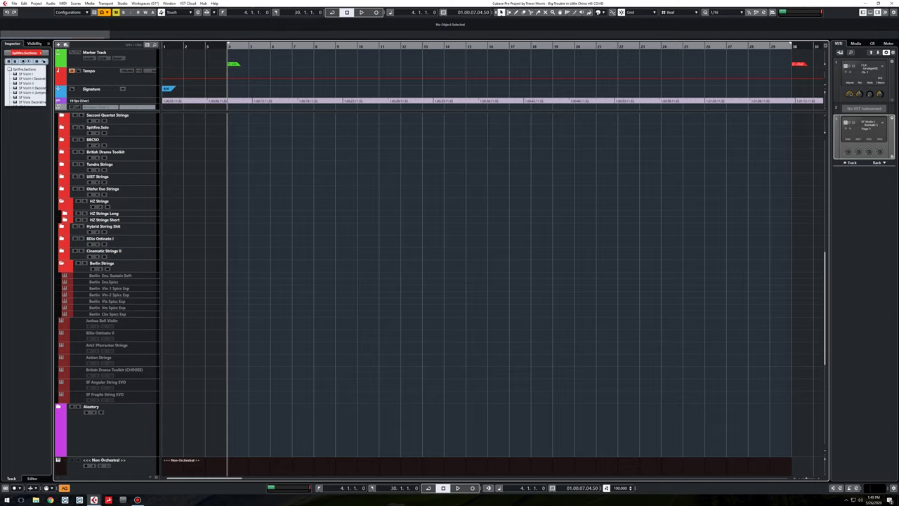
left_click(61, 263)
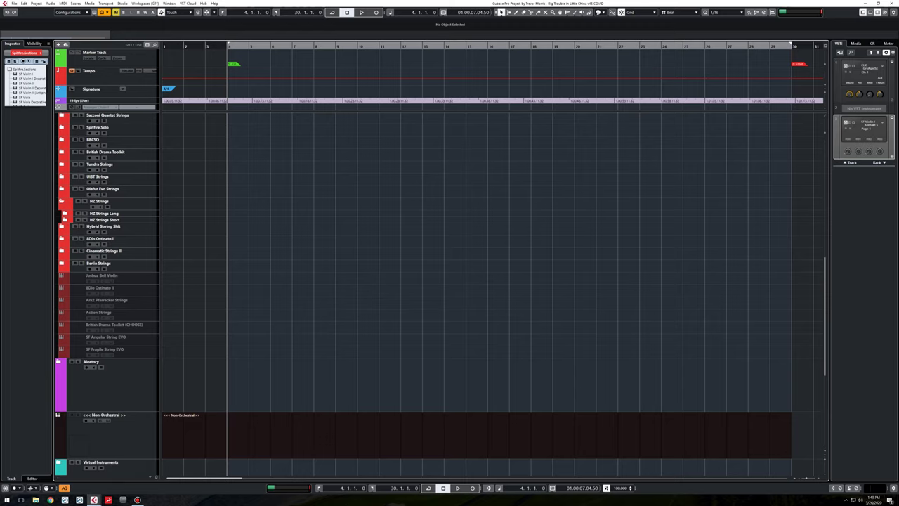
- Collapse the HZ Strings subfolder and the whole Strings folder
left_click(61, 201)
scroll(176, 277, "up", 2)
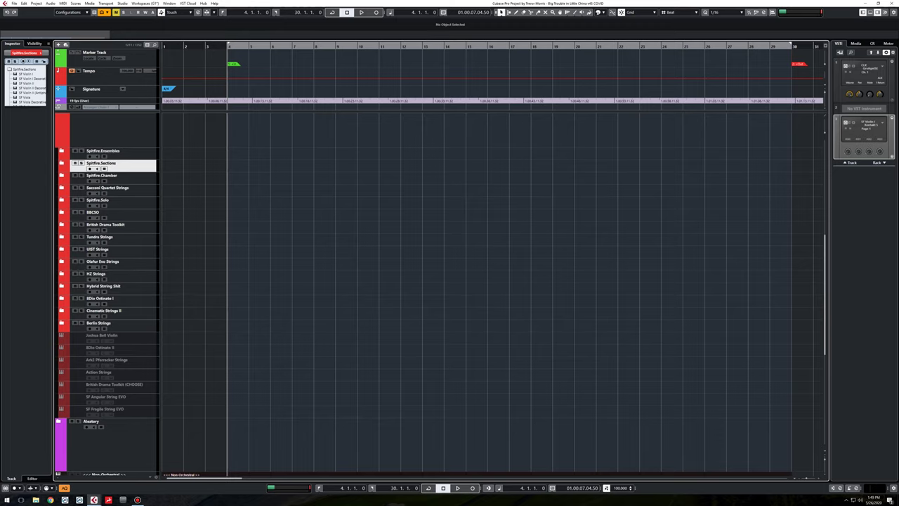
scroll(105, 295, "up", 5)
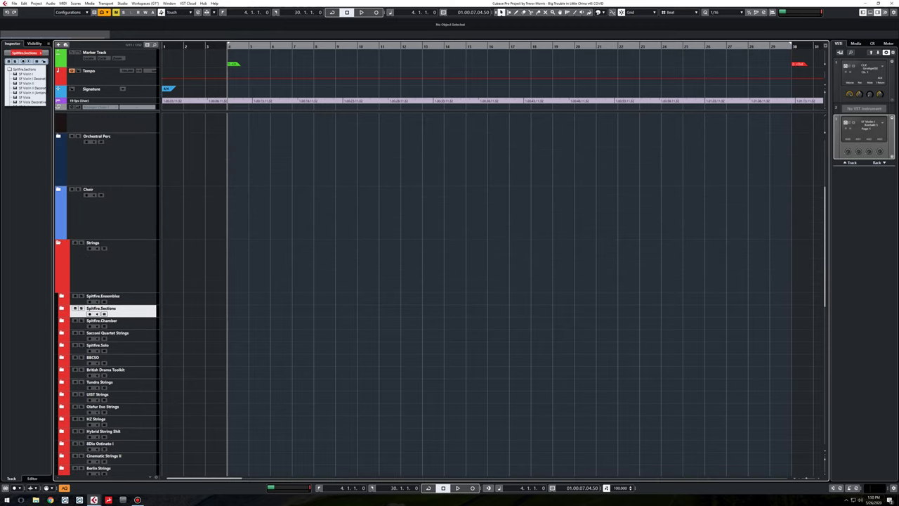
left_click(58, 243)
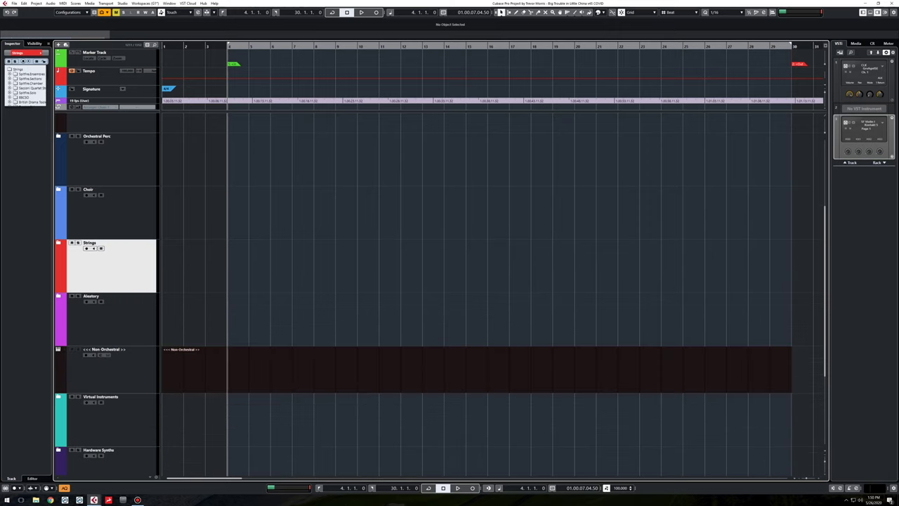
- Expand the Aleatory folder below Strings to view its tutti effect and texture tracks
scroll(105, 295, "up", 3)
scroll(105, 295, "down", 3)
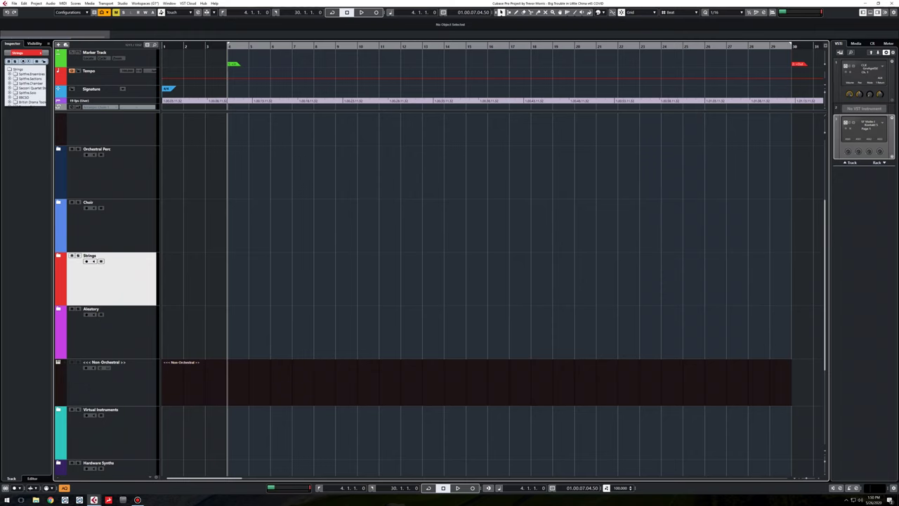
left_click(58, 309)
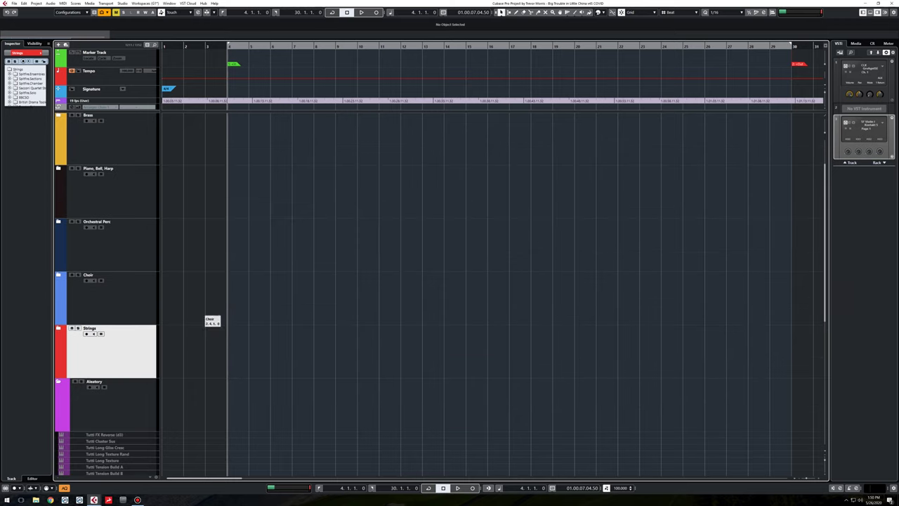
- Shrink all track rows until the folders from Woodwinds down to Audio fit in the project window
key("shift+g")
key("shift+g")
key("shift+g")
key("shift+g")
key("shift+g")
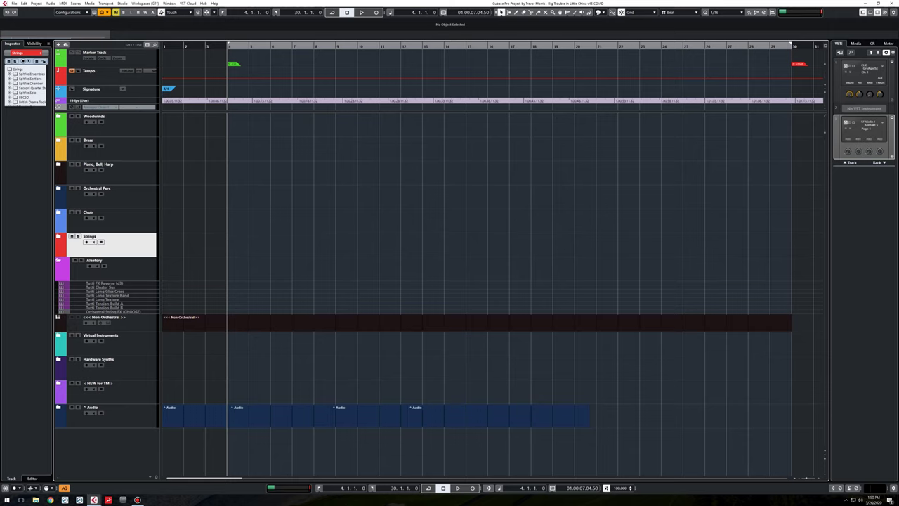
- Collapse the Aleatory folder and move it into the Strings folder, leaving Strings collapsed
left_click(58, 260)
left_click(112, 268)
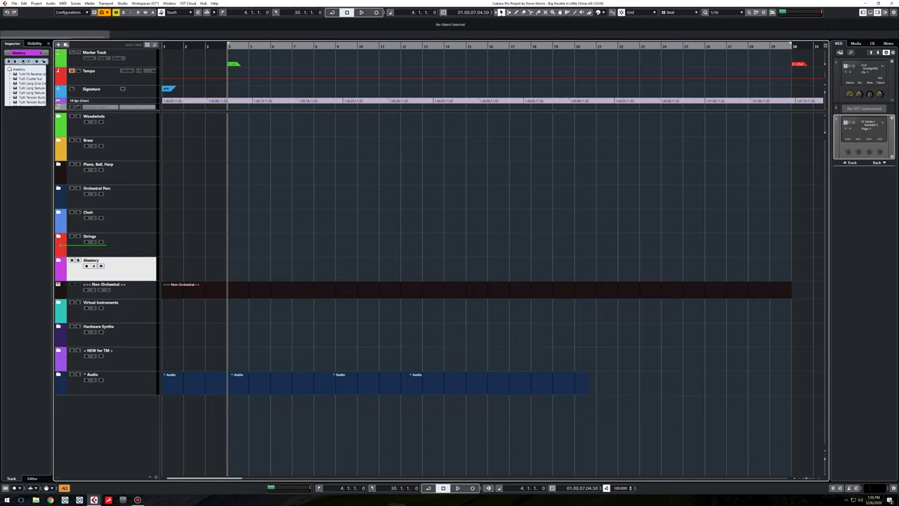
left_click(58, 236)
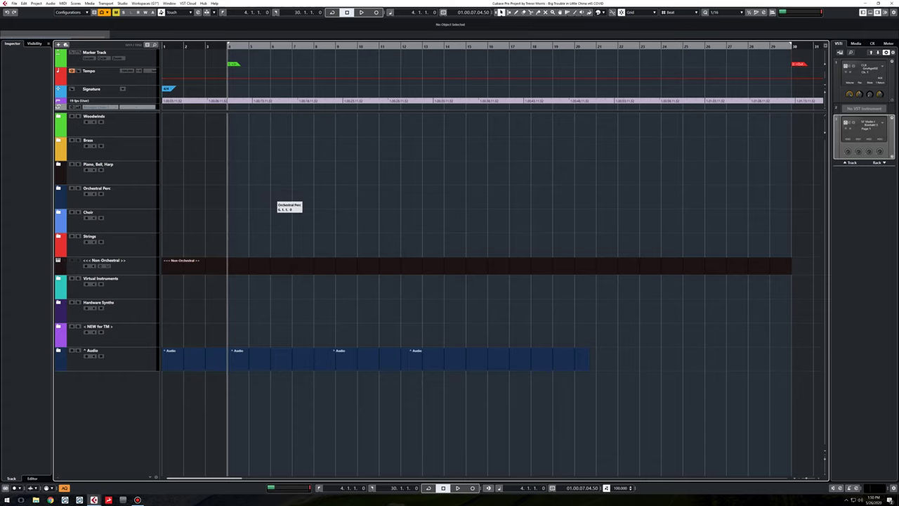
- Reduce the height of the collapsed folder rows by one more zoom level
key("shift+g")
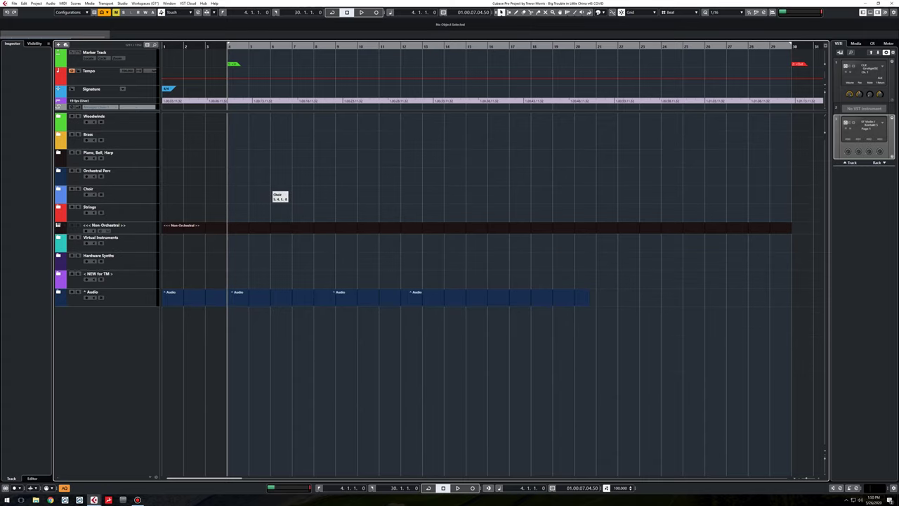